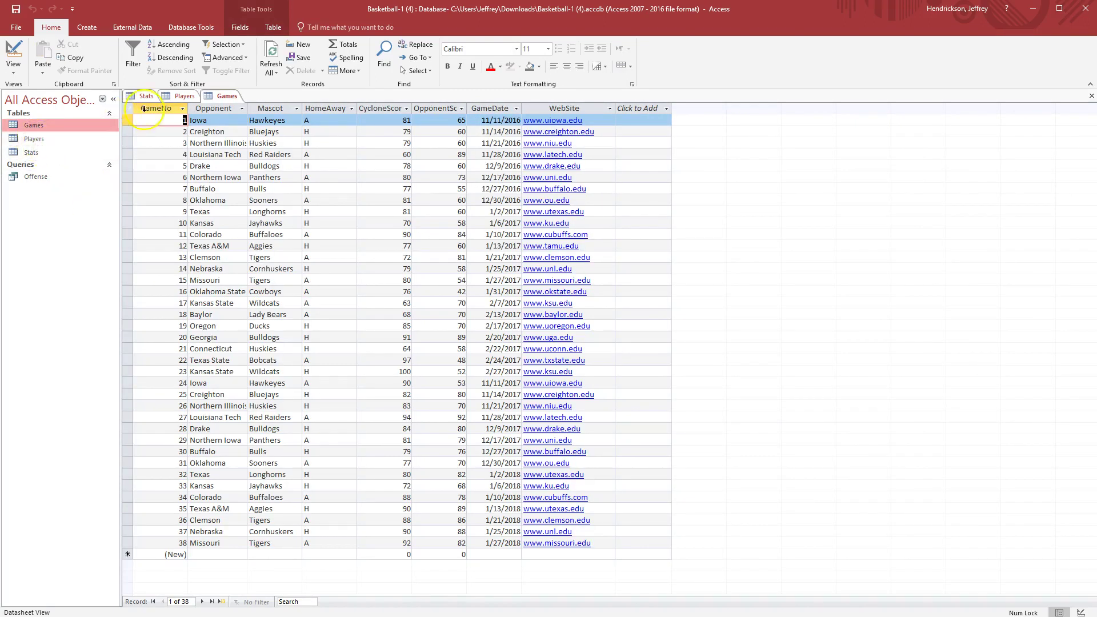
Review the Players, Stats and Games tables for the key fields they share
{"action": "left_click", "coordinate": [184, 95]}
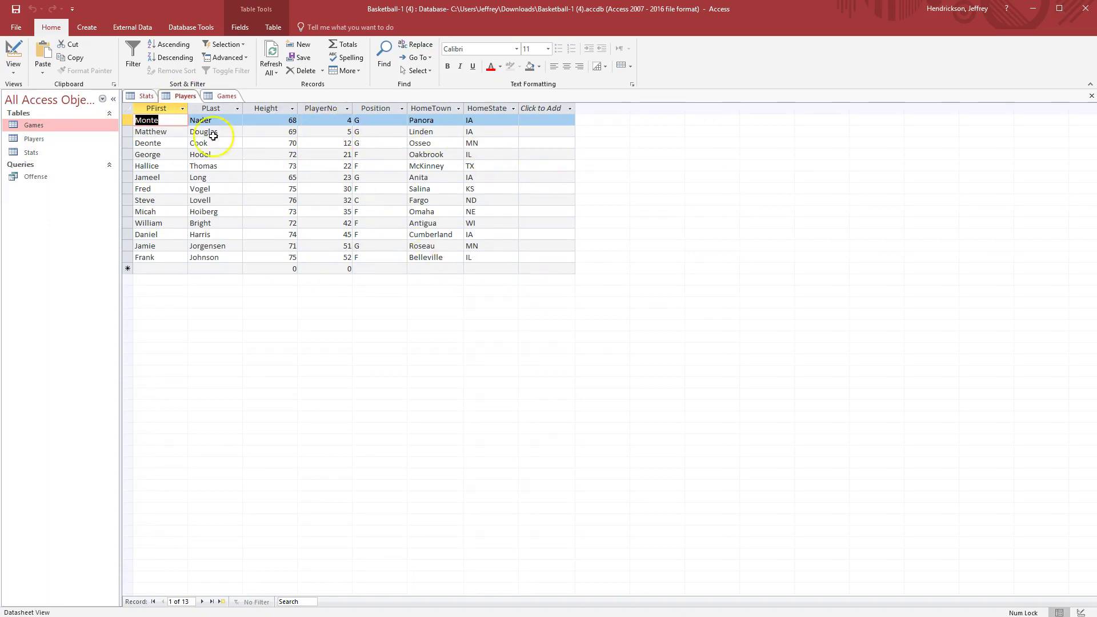
{"action": "left_click", "coordinate": [144, 96]}
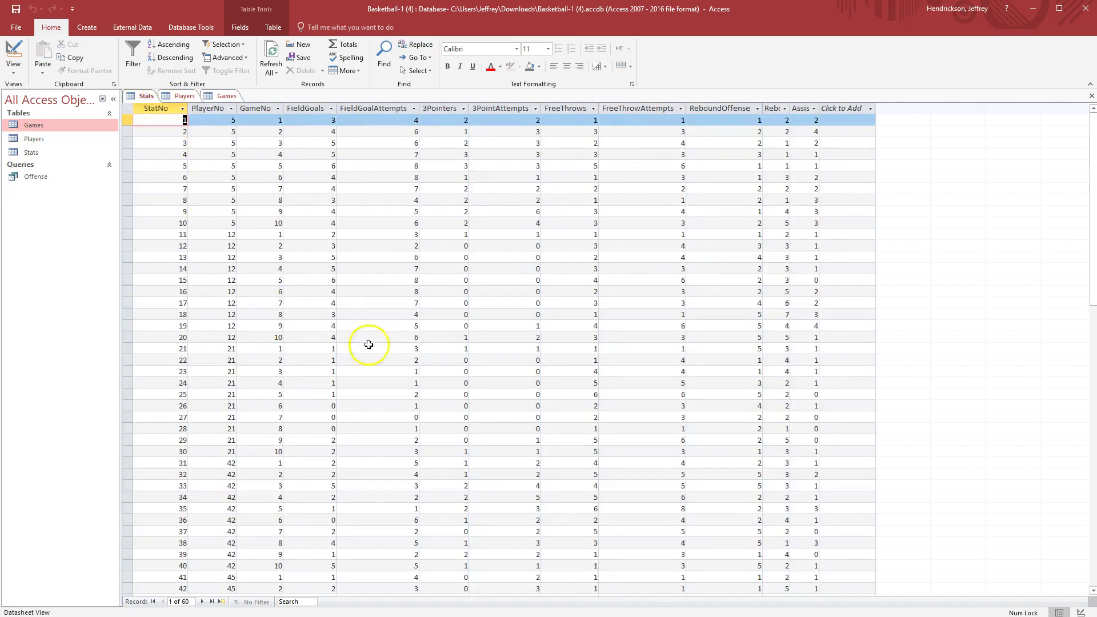
{"action": "left_click", "coordinate": [223, 96]}
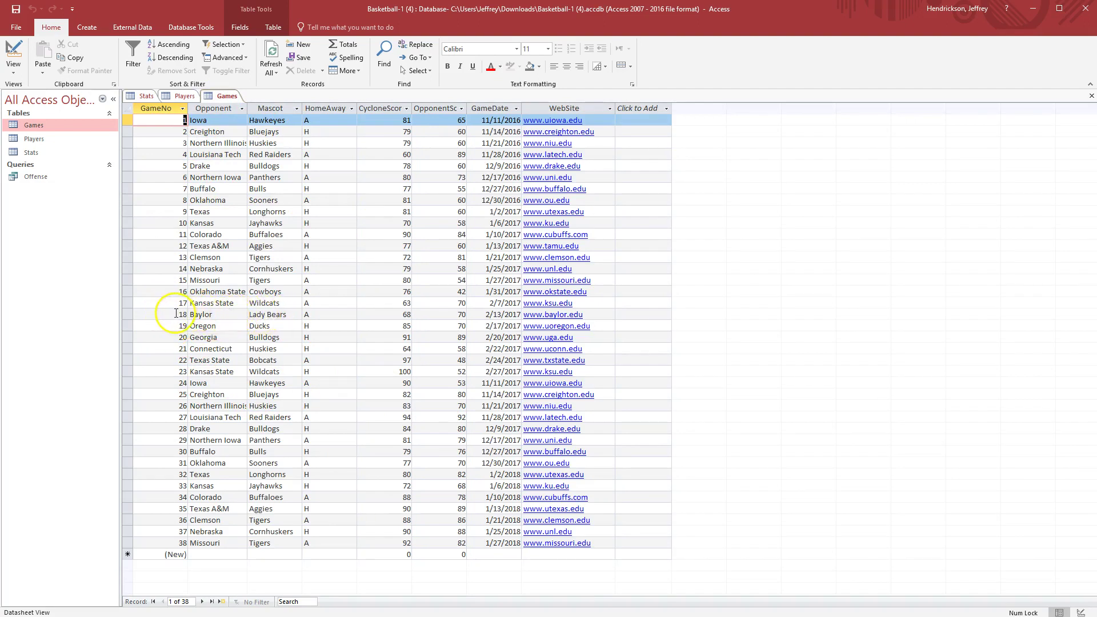
{"action": "left_click", "coordinate": [184, 95]}
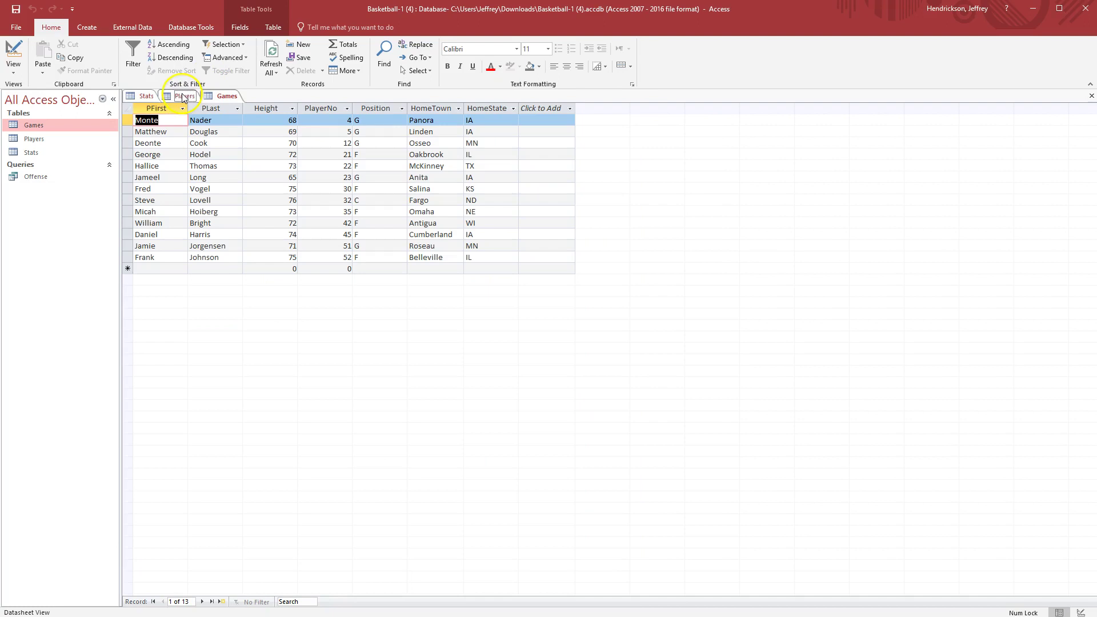
{"action": "left_click", "coordinate": [142, 96]}
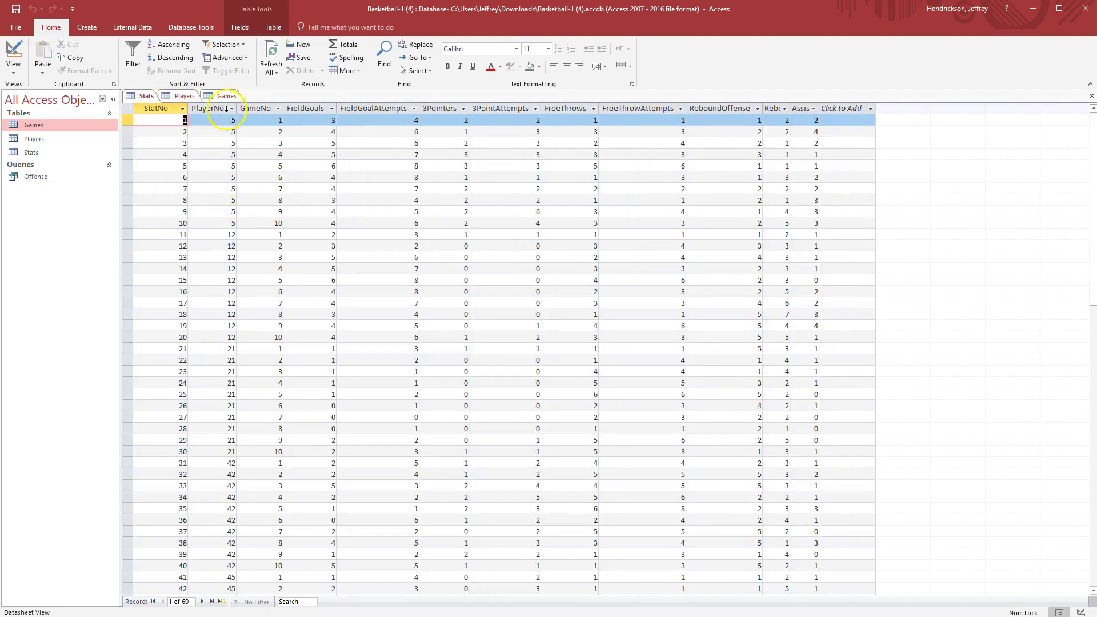
Close all open tables and open the database's Relationships window
{"action": "right_click", "coordinate": [226, 96]}
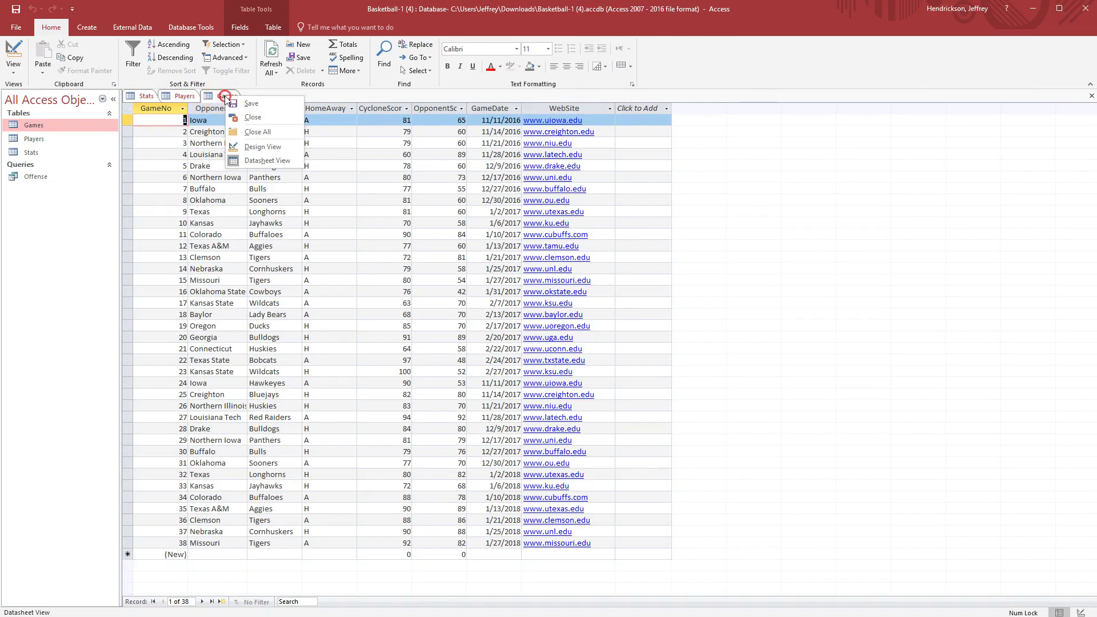
{"action": "left_click", "coordinate": [247, 123]}
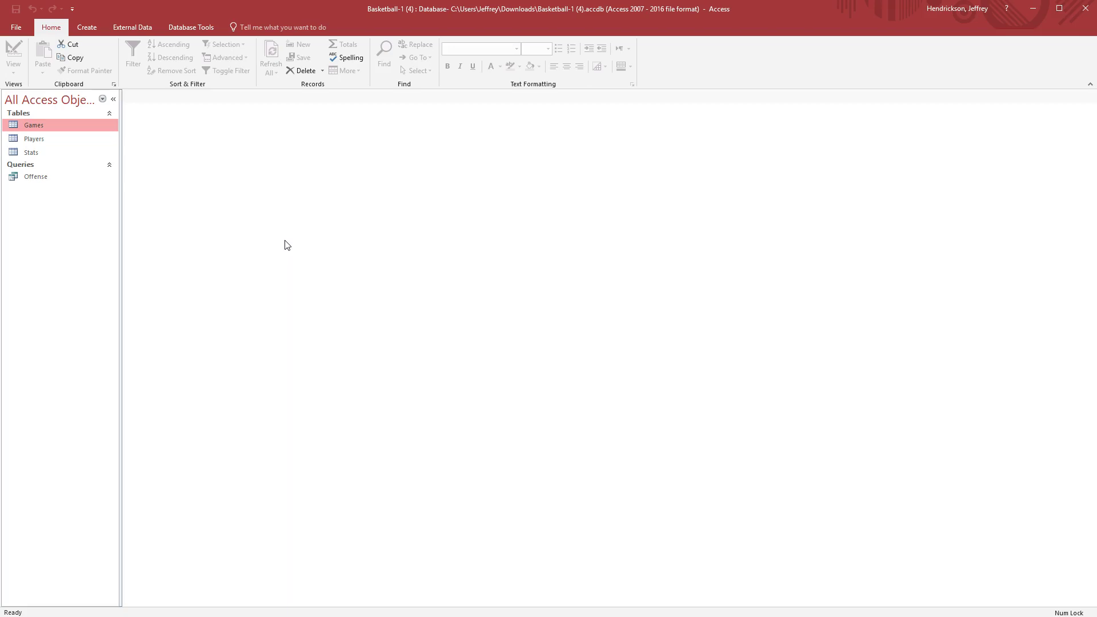
{"action": "left_click", "coordinate": [194, 26]}
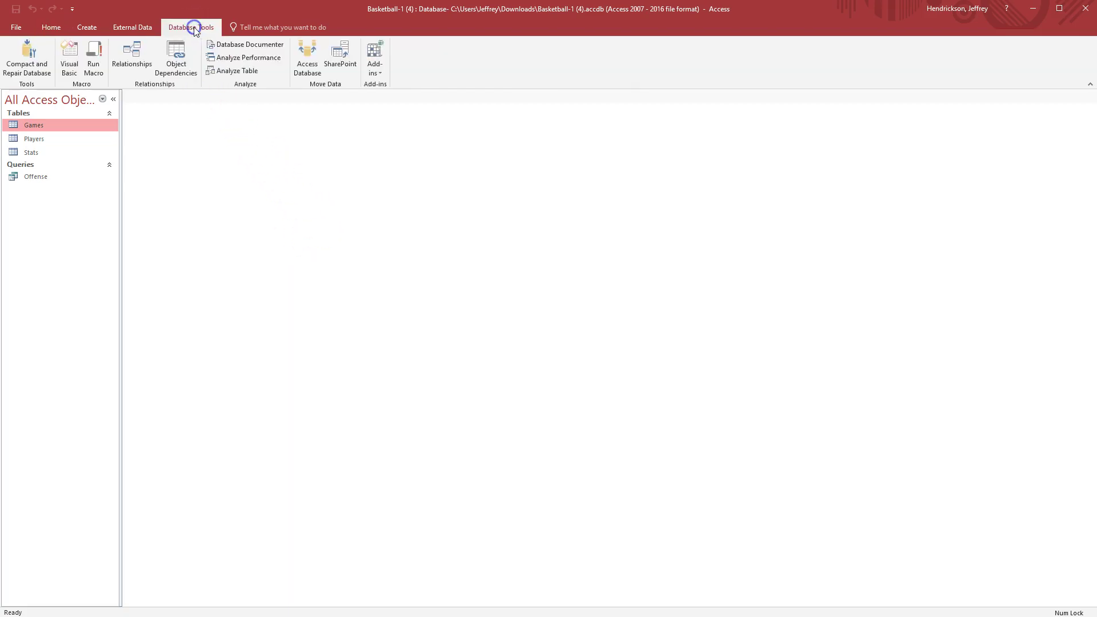
{"action": "left_click", "coordinate": [132, 68]}
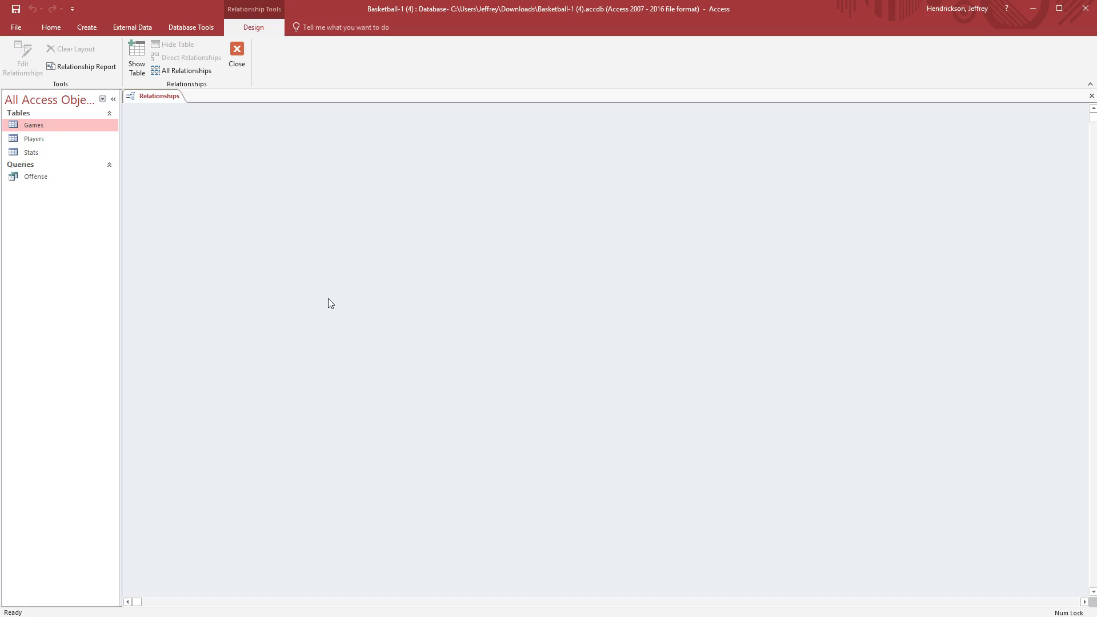
Open the Show Table dialog and check its queries and tables lists
{"action": "left_click", "coordinate": [334, 251]}
{"action": "left_click", "coordinate": [133, 57]}
{"action": "left_click_drag", "start_coordinate": [531, 118], "coordinate": [341, 135]}
{"action": "left_click", "coordinate": [308, 151]}
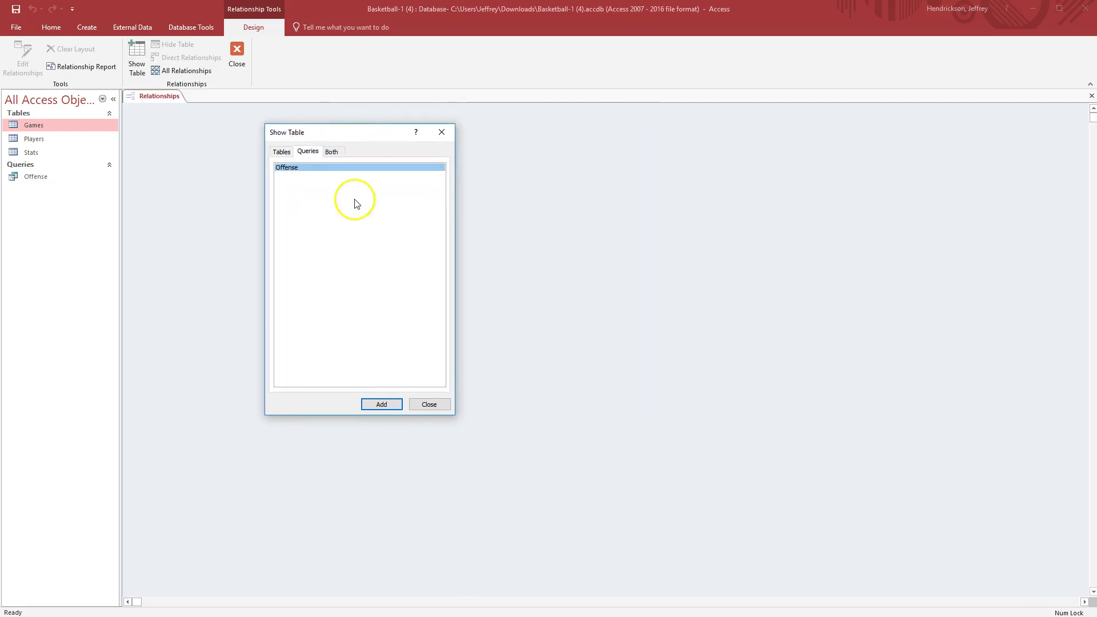
{"action": "left_click", "coordinate": [282, 153]}
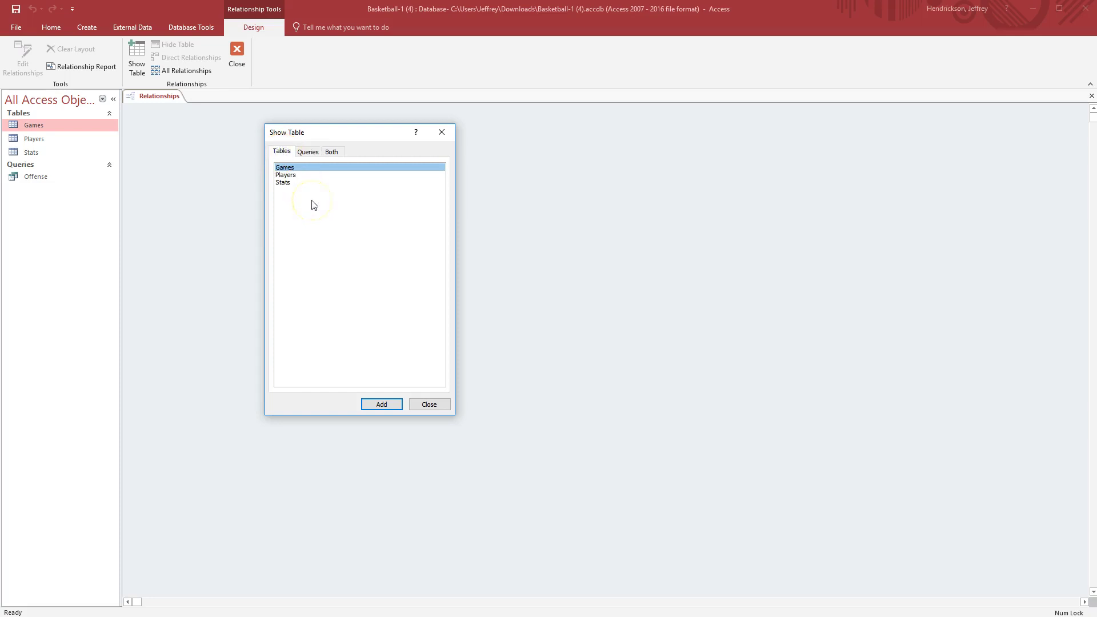
{"action": "left_click", "coordinate": [289, 175]}
{"action": "left_click", "coordinate": [285, 181]}
{"action": "left_click", "coordinate": [294, 168]}
{"action": "left_click", "coordinate": [288, 182], "text": "ctrl"}
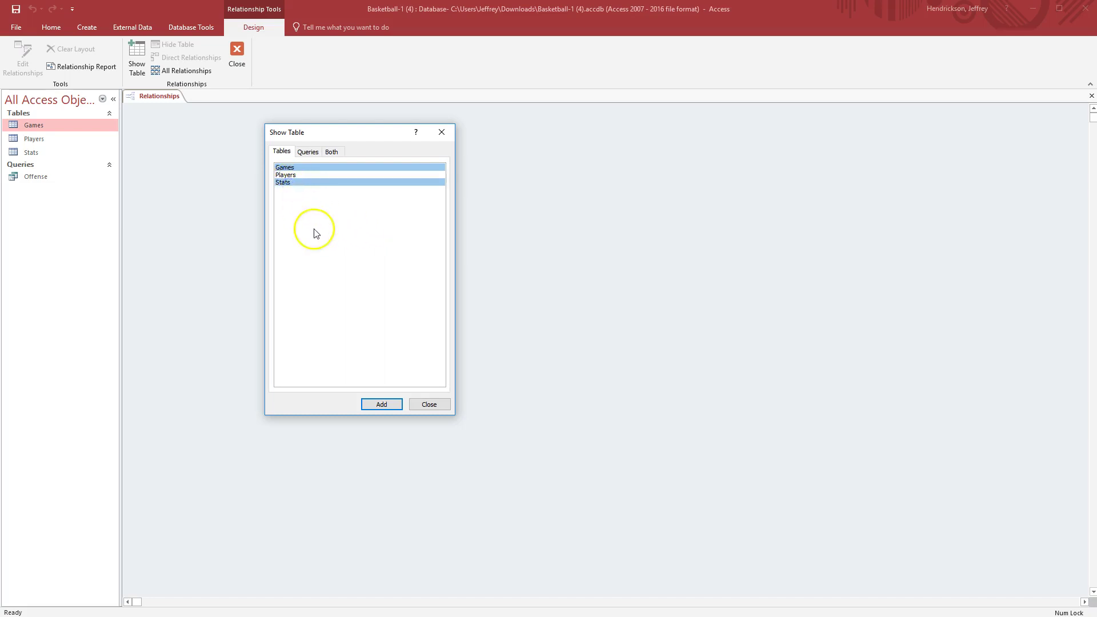
{"action": "left_click", "coordinate": [291, 177], "text": "ctrl"}
{"action": "left_click", "coordinate": [313, 197]}
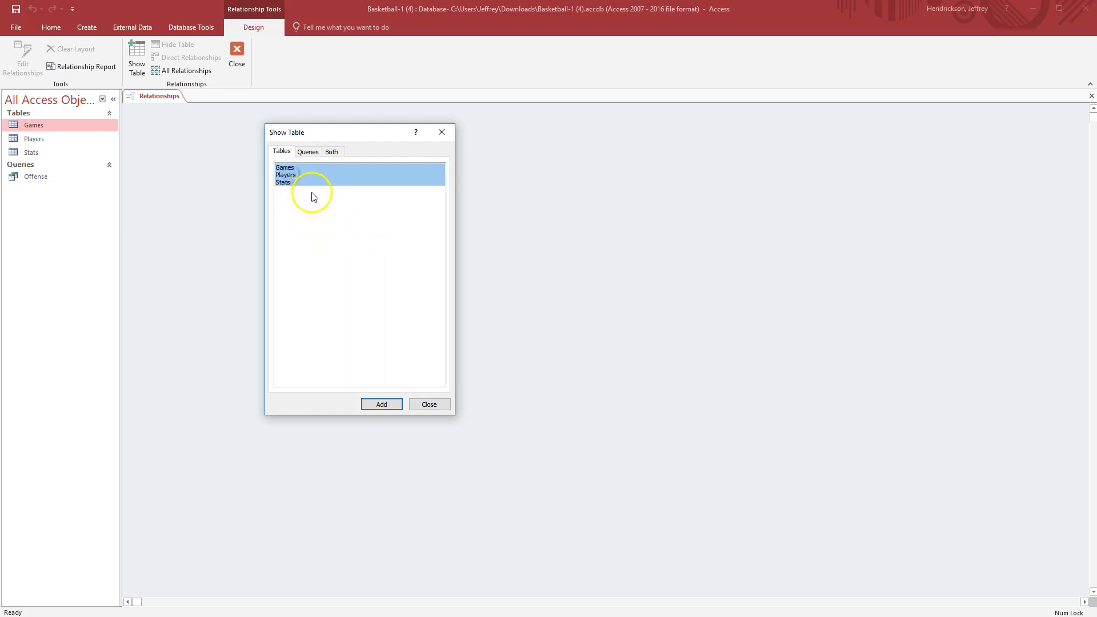
{"action": "left_click", "coordinate": [293, 168]}
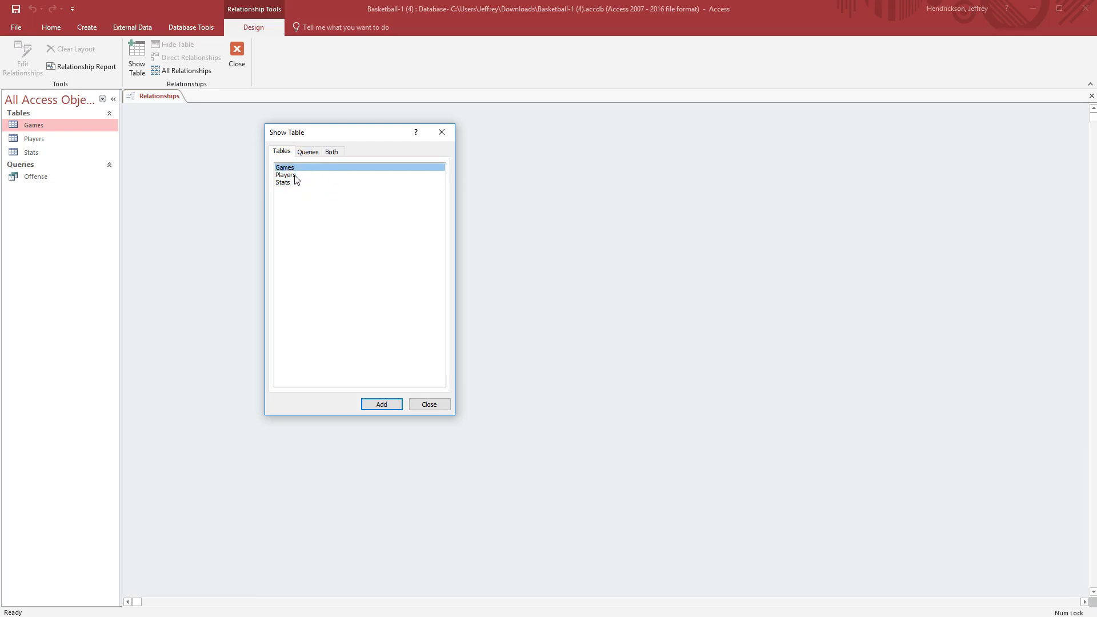
{"action": "left_click", "coordinate": [296, 182], "text": "shift"}
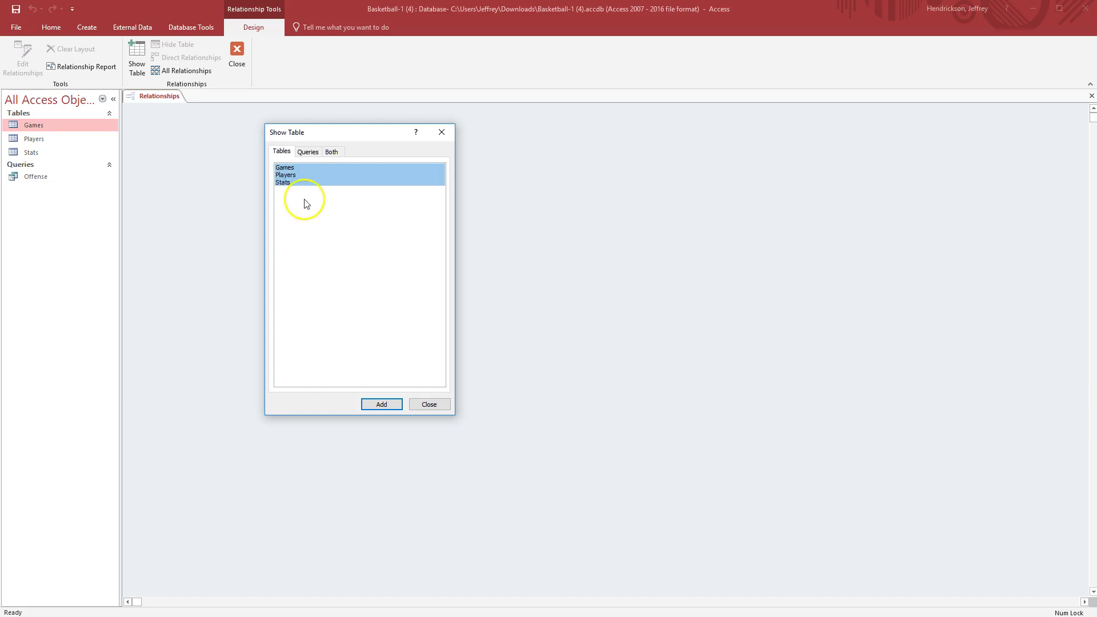
Add the Games, Players and Stats tables together to the relationships layout and close the Show Table dialog
{"action": "left_click", "coordinate": [301, 182]}
{"action": "left_click", "coordinate": [283, 167], "text": "ctrl"}
{"action": "left_click", "coordinate": [286, 175], "text": "ctrl"}
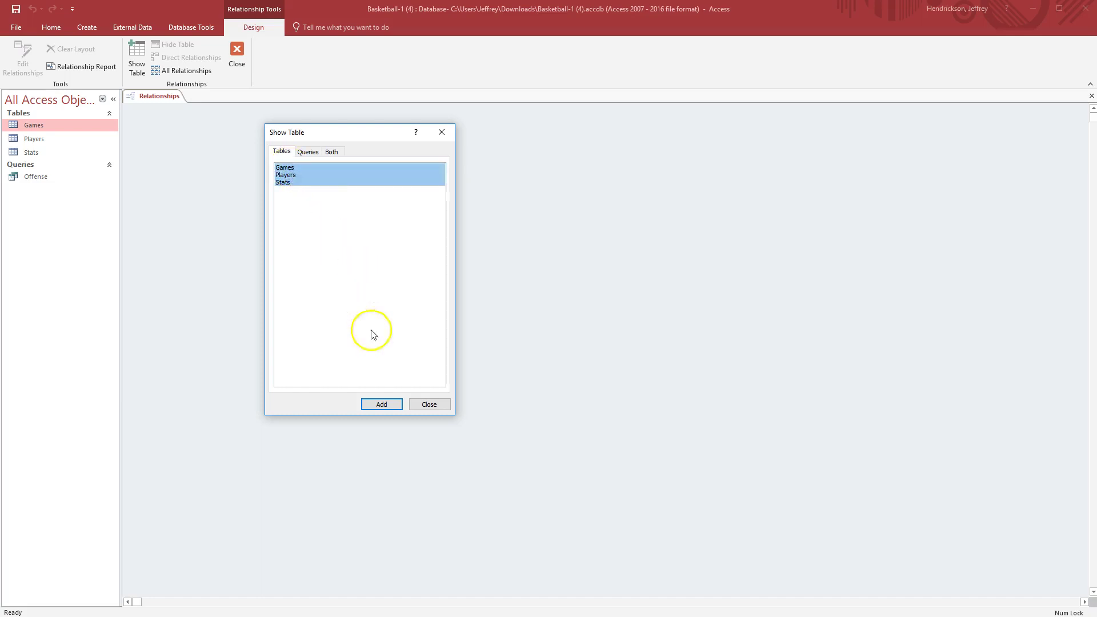
{"action": "left_click", "coordinate": [381, 404]}
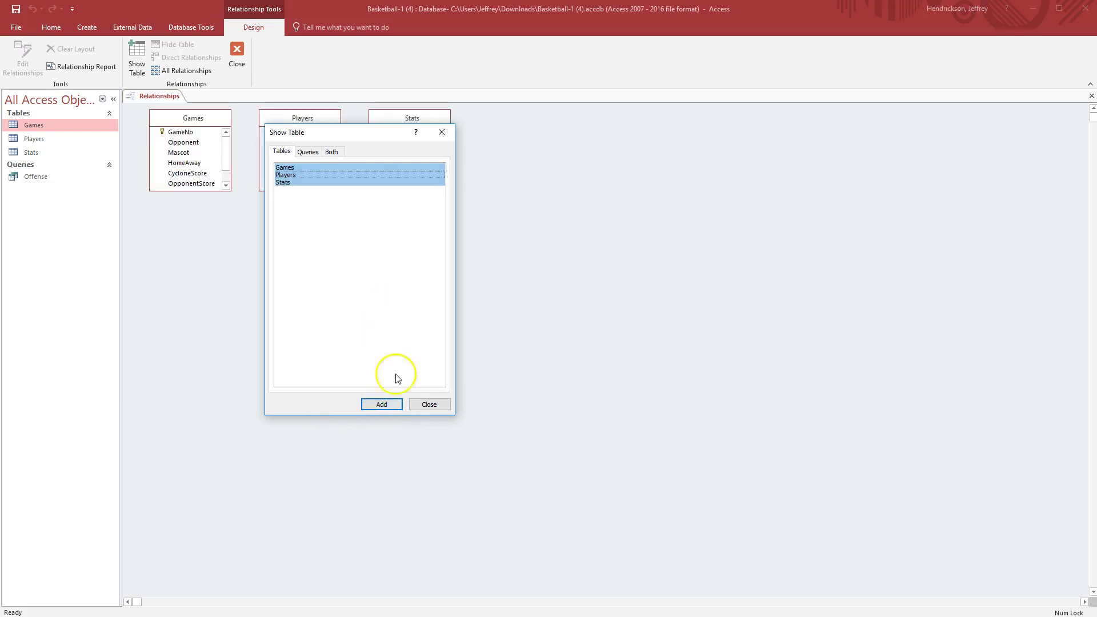
{"action": "left_click", "coordinate": [432, 409]}
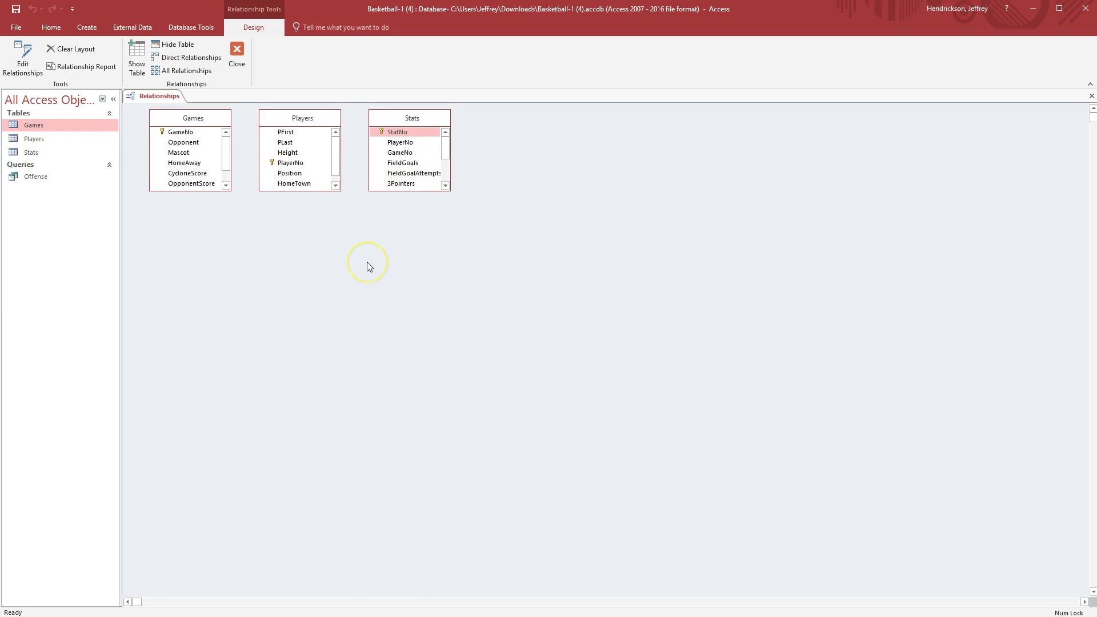
Enlarge the Players, Stats and Games field lists to show every field, and space the Players and Stats boxes apart
{"action": "left_click_drag", "start_coordinate": [336, 166], "coordinate": [337, 182]}
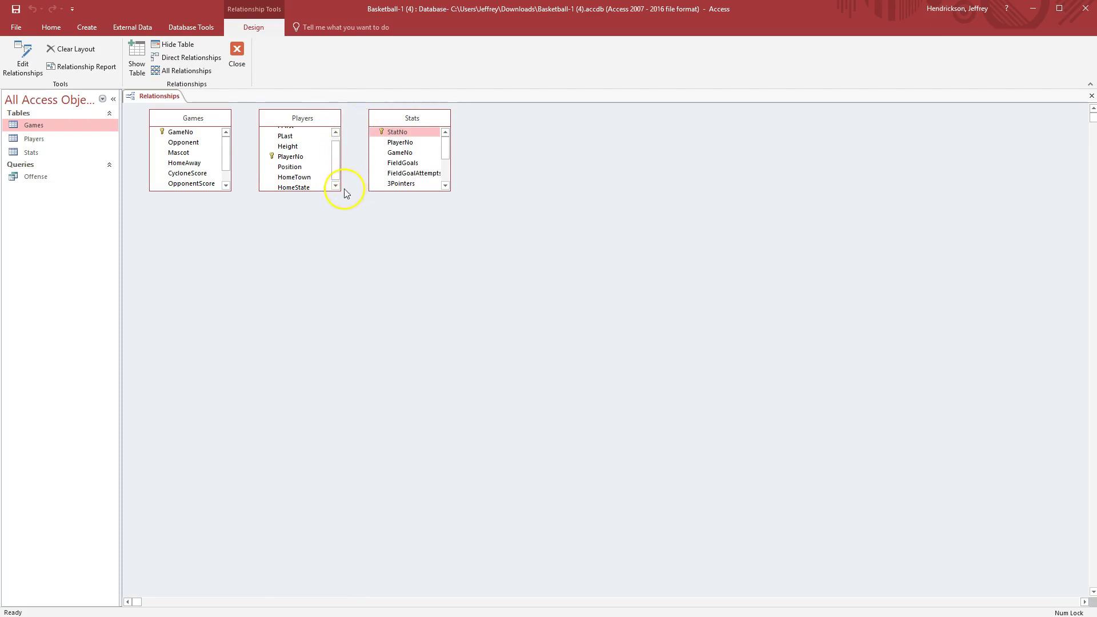
{"action": "left_click_drag", "start_coordinate": [338, 189], "coordinate": [347, 207]}
{"action": "left_click_drag", "start_coordinate": [421, 117], "coordinate": [455, 120]}
{"action": "left_click_drag", "start_coordinate": [483, 194], "coordinate": [502, 263]}
{"action": "left_click_drag", "start_coordinate": [298, 121], "coordinate": [314, 132]}
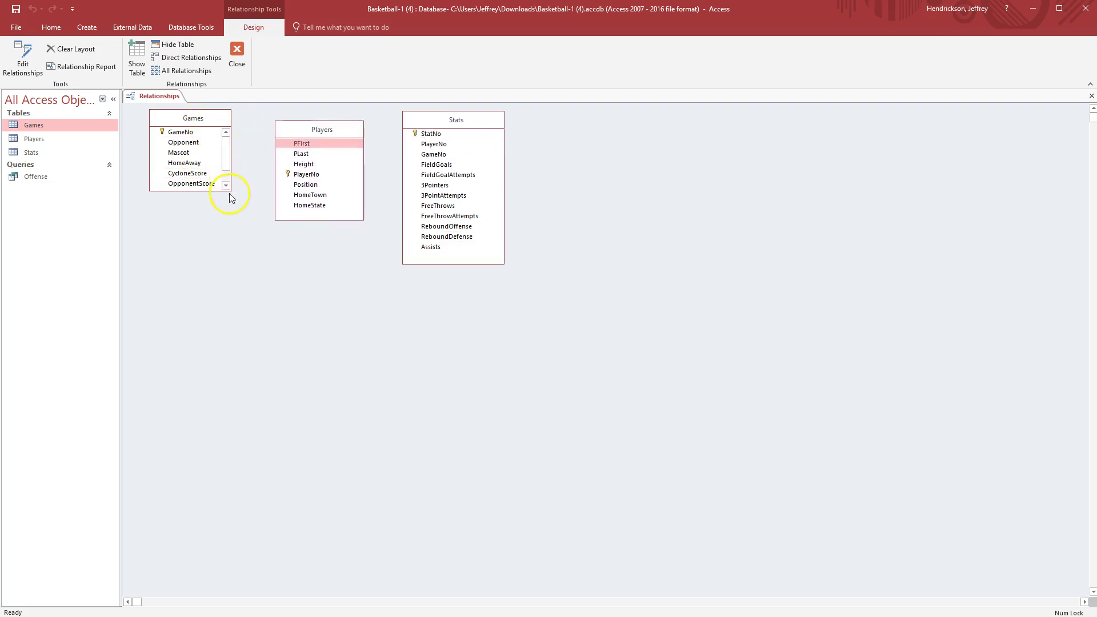
{"action": "left_click_drag", "start_coordinate": [231, 190], "coordinate": [243, 229]}
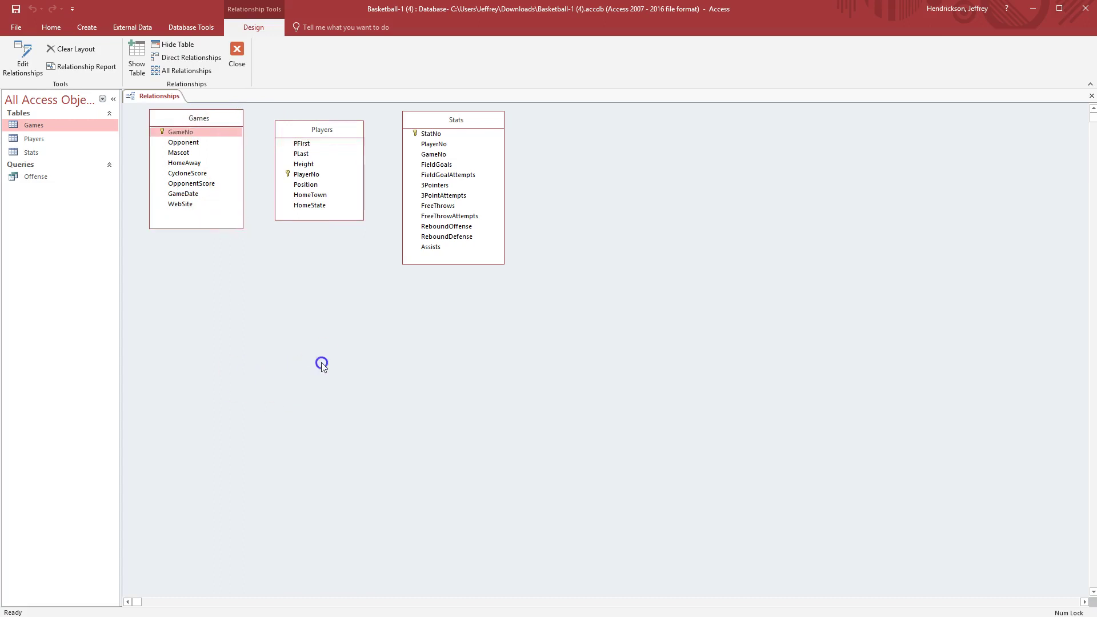
{"action": "left_click_drag", "start_coordinate": [315, 130], "coordinate": [321, 127]}
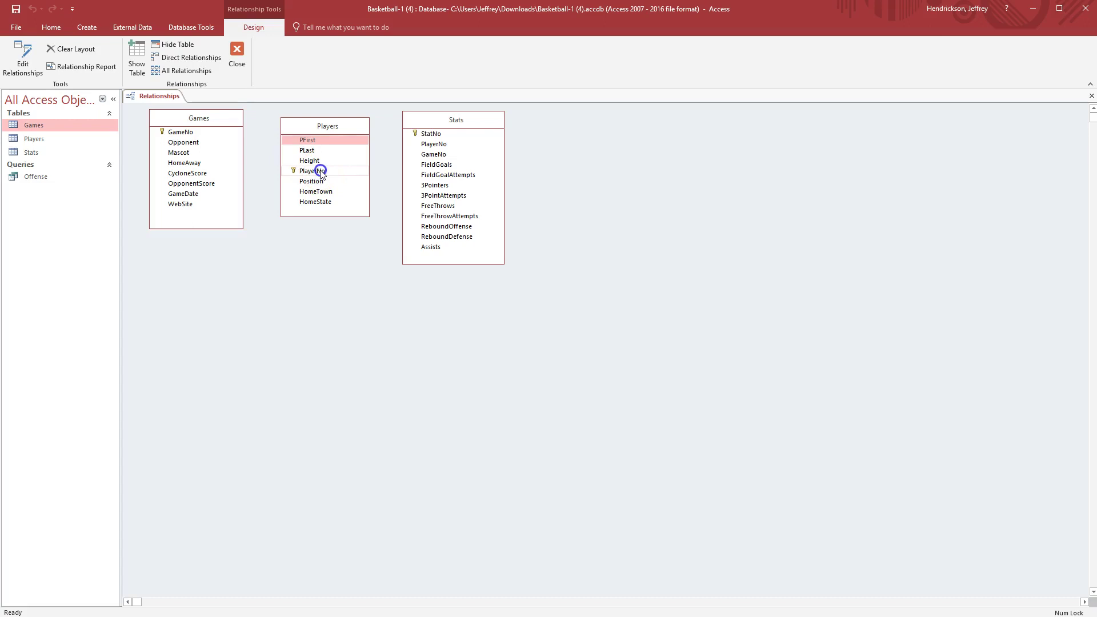
Create a relationship from PlayerNo in Players to PlayerNo in Stats, and move the Stats box farther from Players
{"action": "left_click_drag", "start_coordinate": [321, 172], "coordinate": [373, 166]}
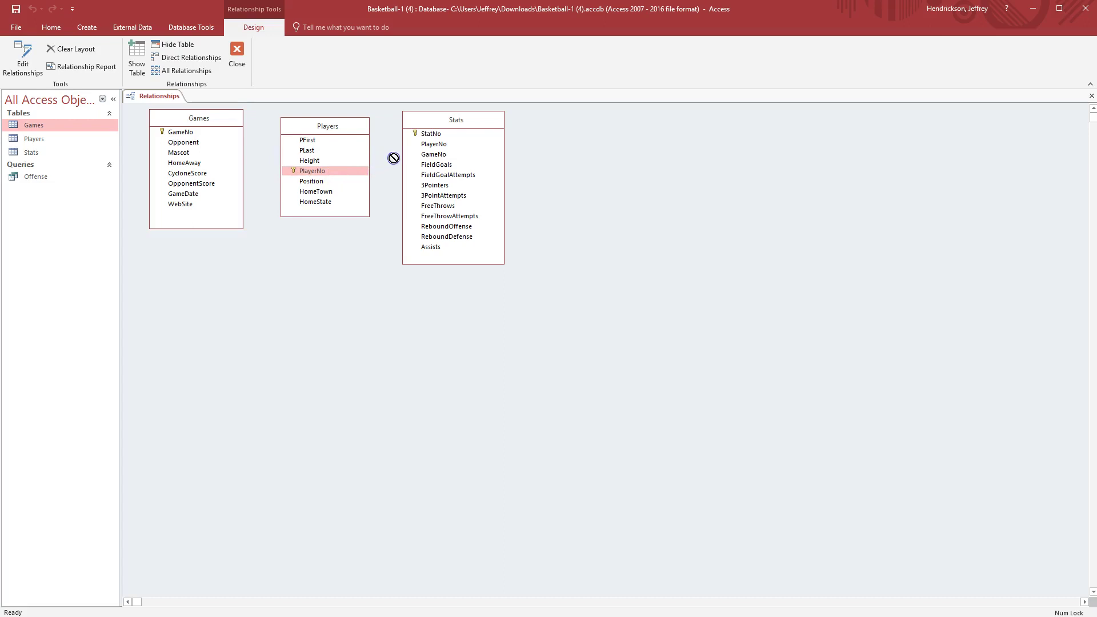
{"action": "left_click_drag", "start_coordinate": [399, 155], "coordinate": [586, 133]}
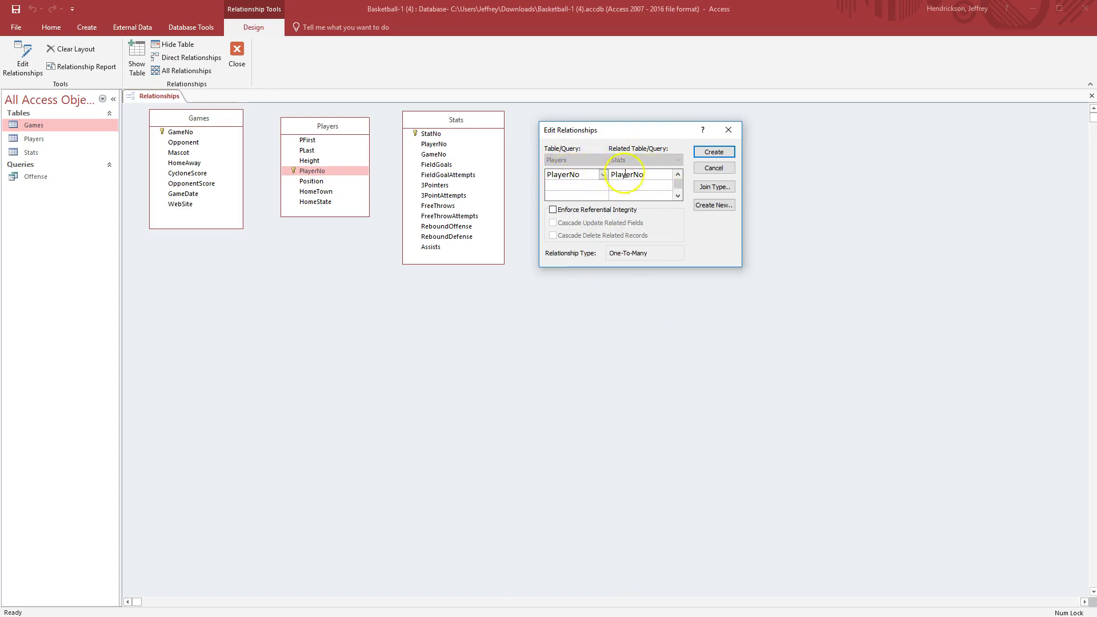
{"action": "left_click", "coordinate": [715, 153]}
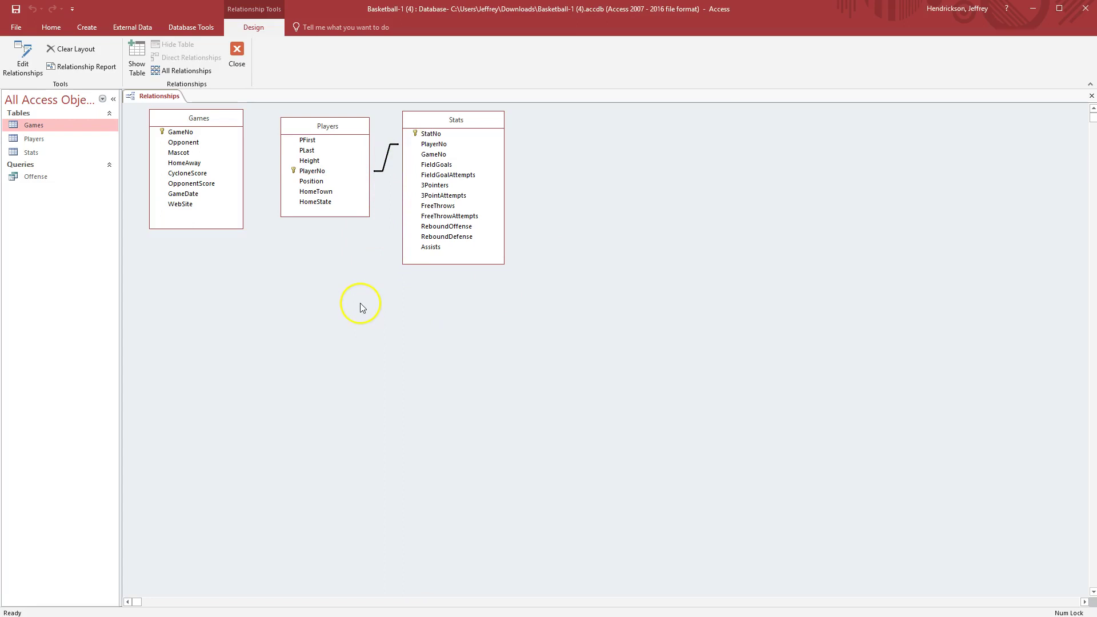
{"action": "left_click_drag", "start_coordinate": [448, 120], "coordinate": [478, 121]}
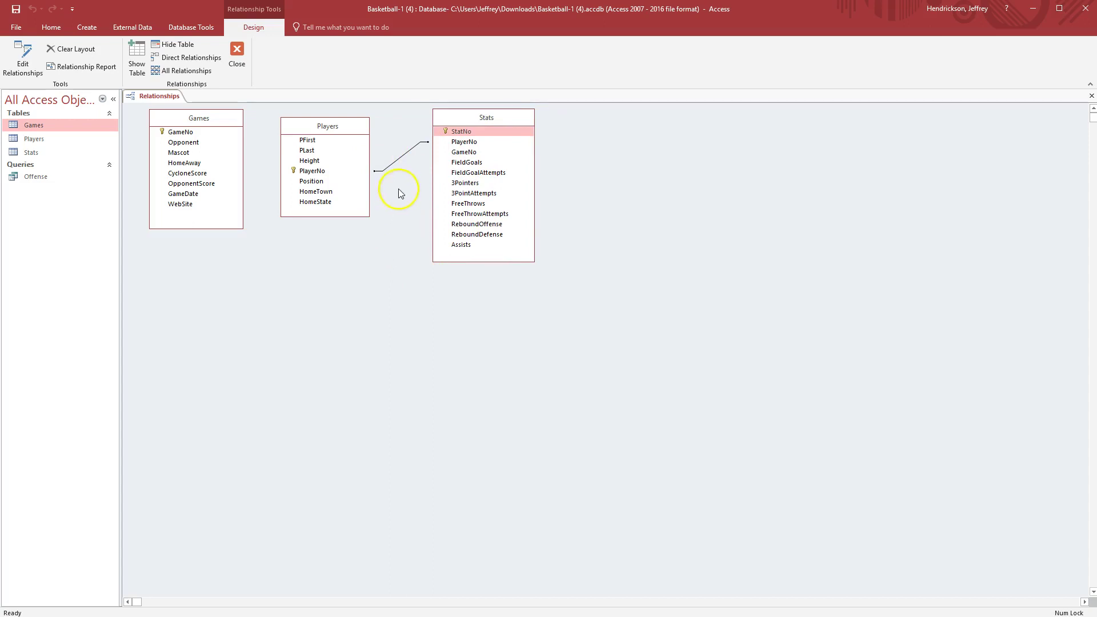
Edit the Players–Stats relationship to enforce referential integrity with cascade update of related fields and cascade delete of related records
{"action": "left_click", "coordinate": [401, 158]}
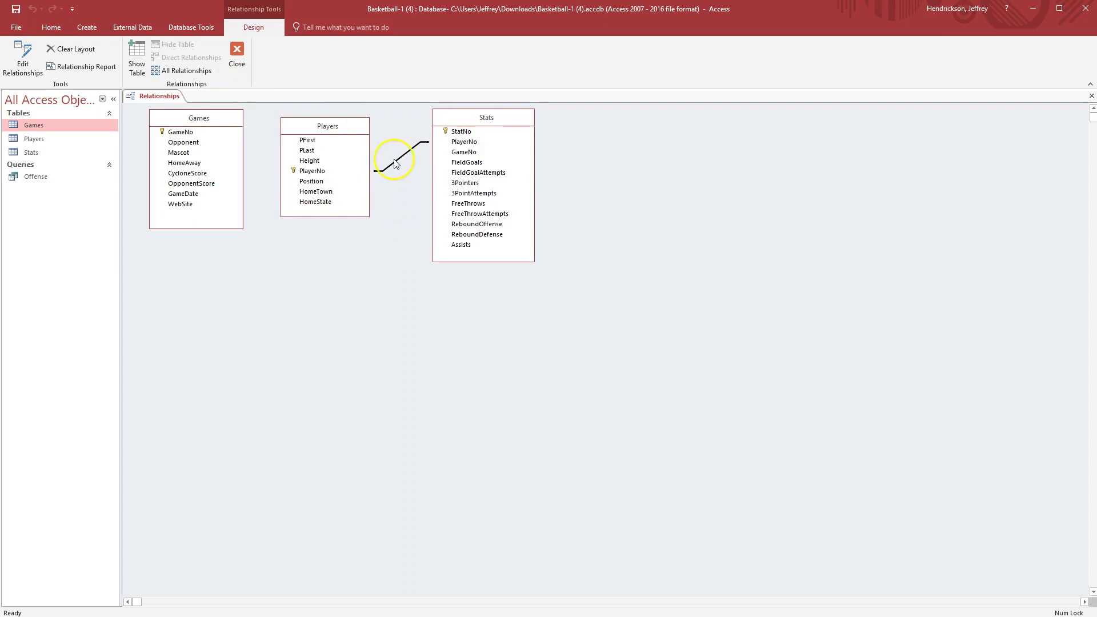
{"action": "right_click", "coordinate": [399, 165]}
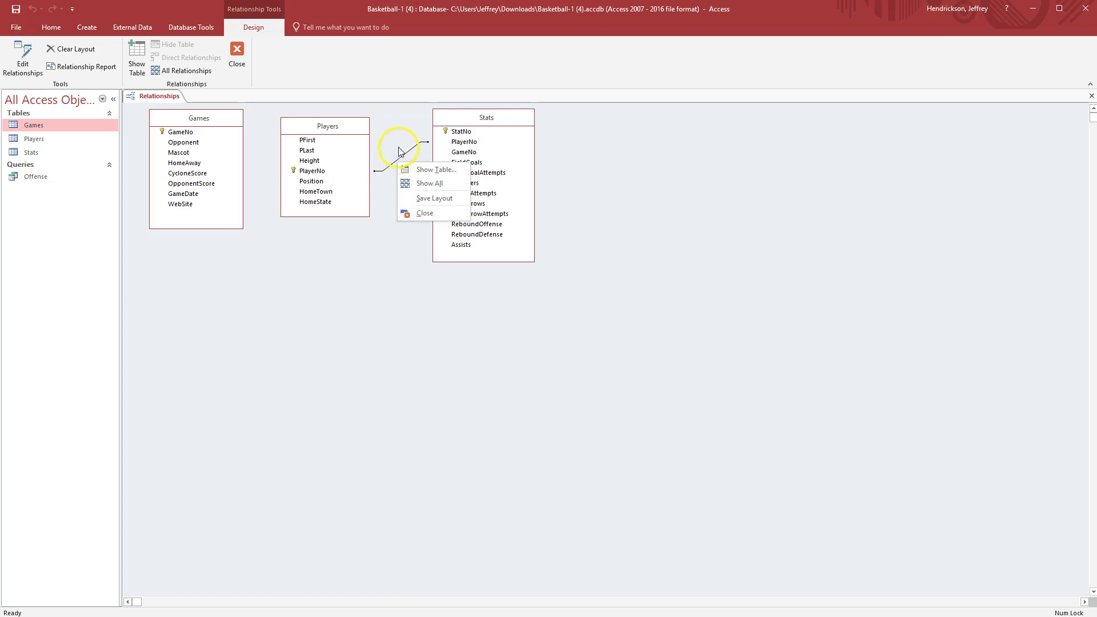
{"action": "left_click", "coordinate": [402, 157]}
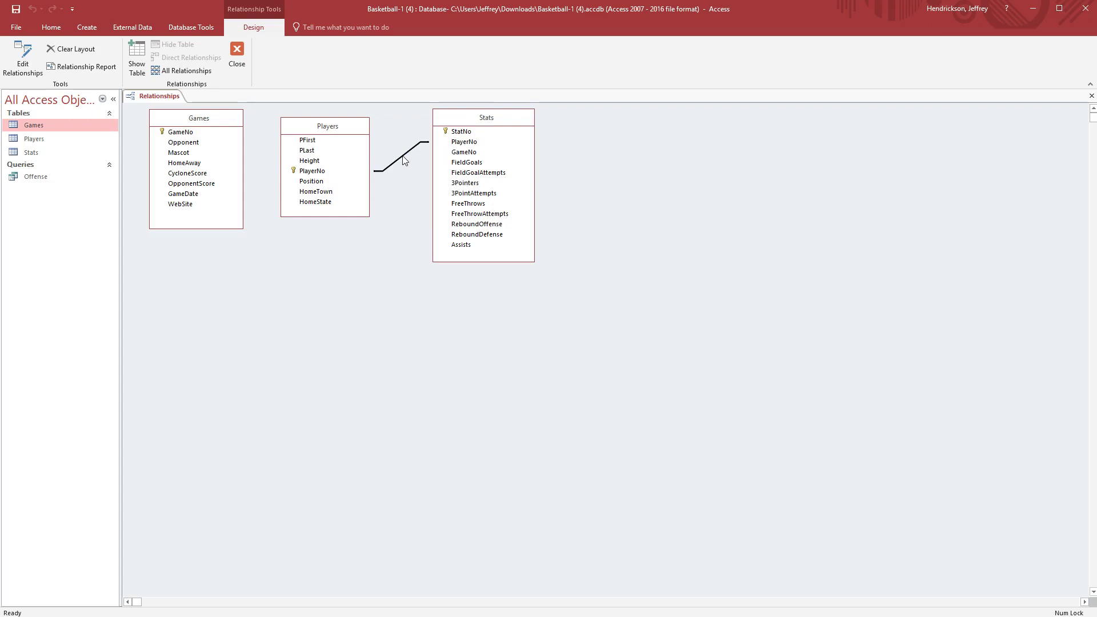
{"action": "double_click", "coordinate": [402, 158]}
{"action": "left_click_drag", "start_coordinate": [499, 161], "coordinate": [604, 126]}
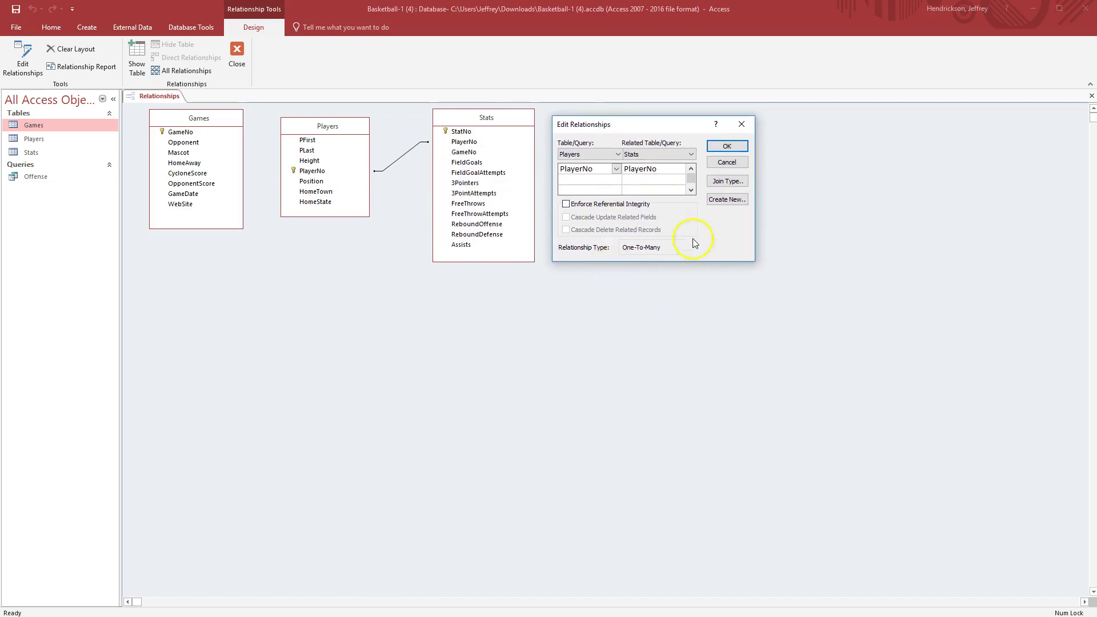
{"action": "left_click", "coordinate": [567, 204]}
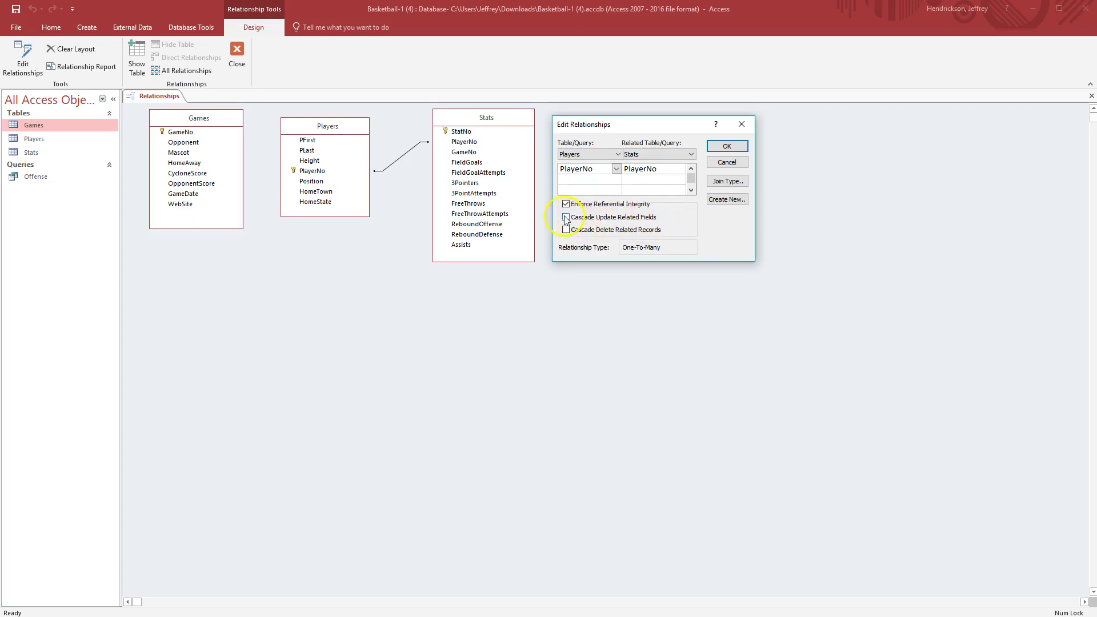
{"action": "left_click", "coordinate": [566, 218]}
{"action": "left_click", "coordinate": [565, 230]}
{"action": "left_click", "coordinate": [615, 240]}
{"action": "left_click", "coordinate": [722, 147]}
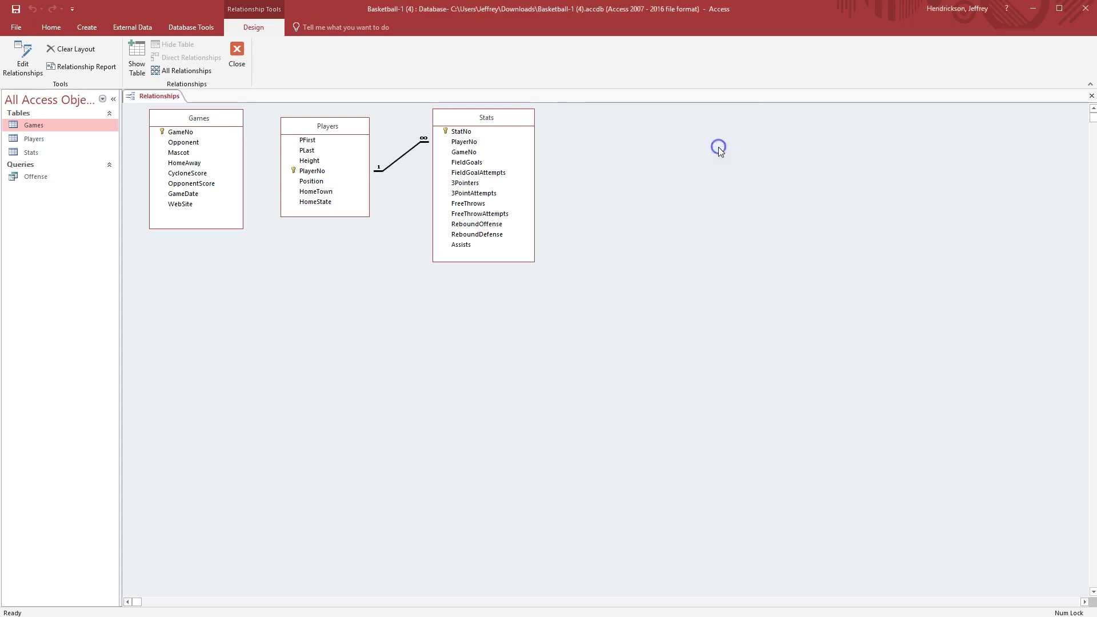
{"action": "left_click", "coordinate": [381, 169]}
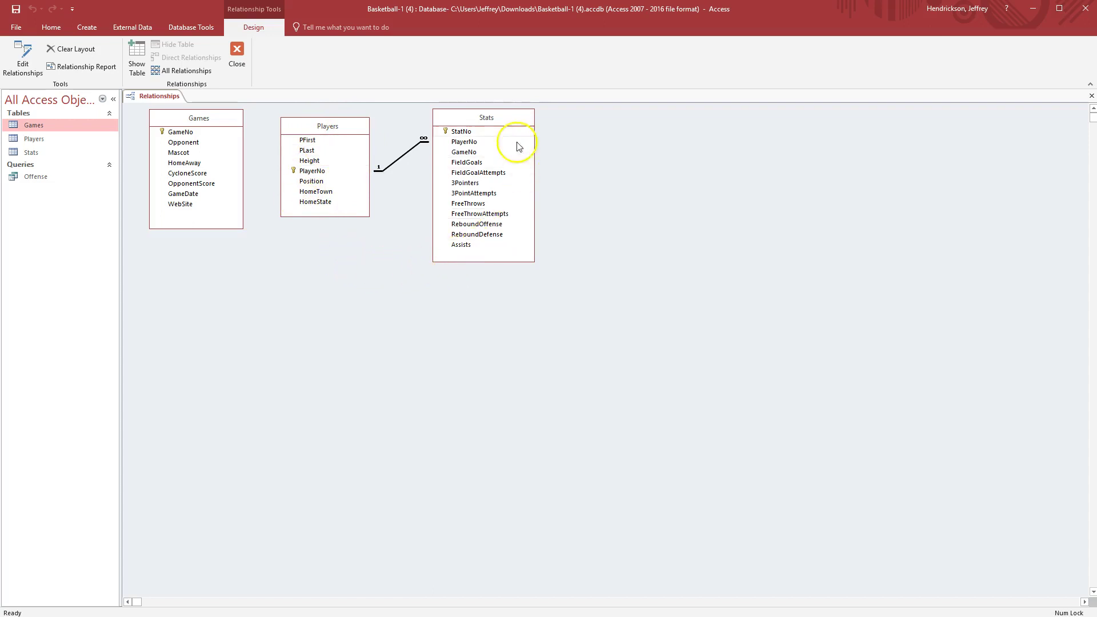
{"action": "left_click", "coordinate": [465, 143]}
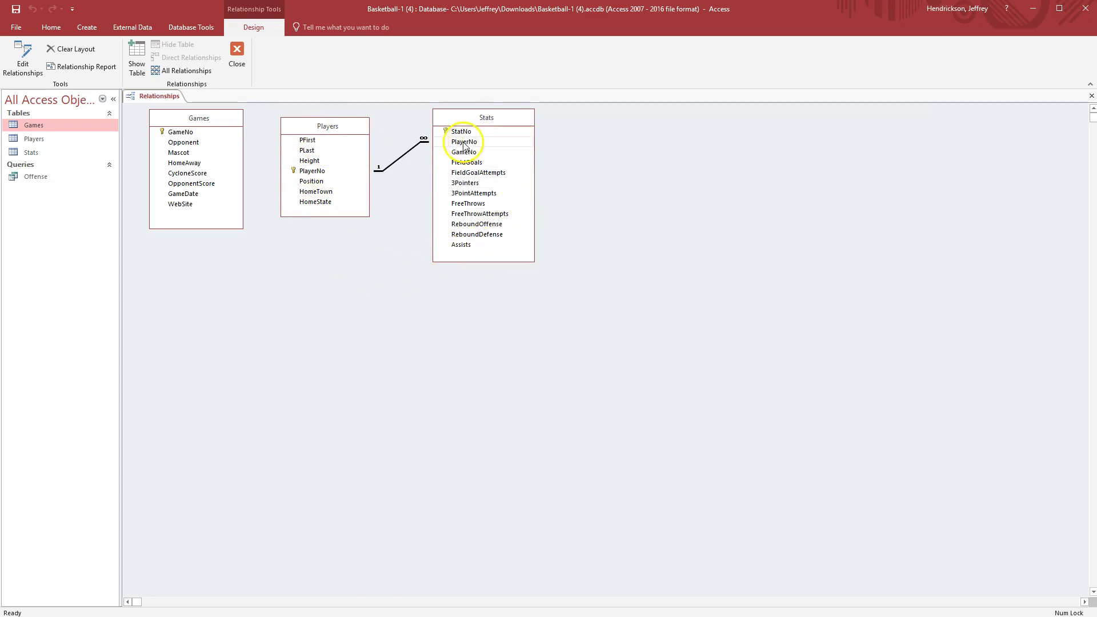
{"action": "left_click", "coordinate": [361, 175]}
{"action": "left_click", "coordinate": [476, 144]}
{"action": "left_click", "coordinate": [469, 146]}
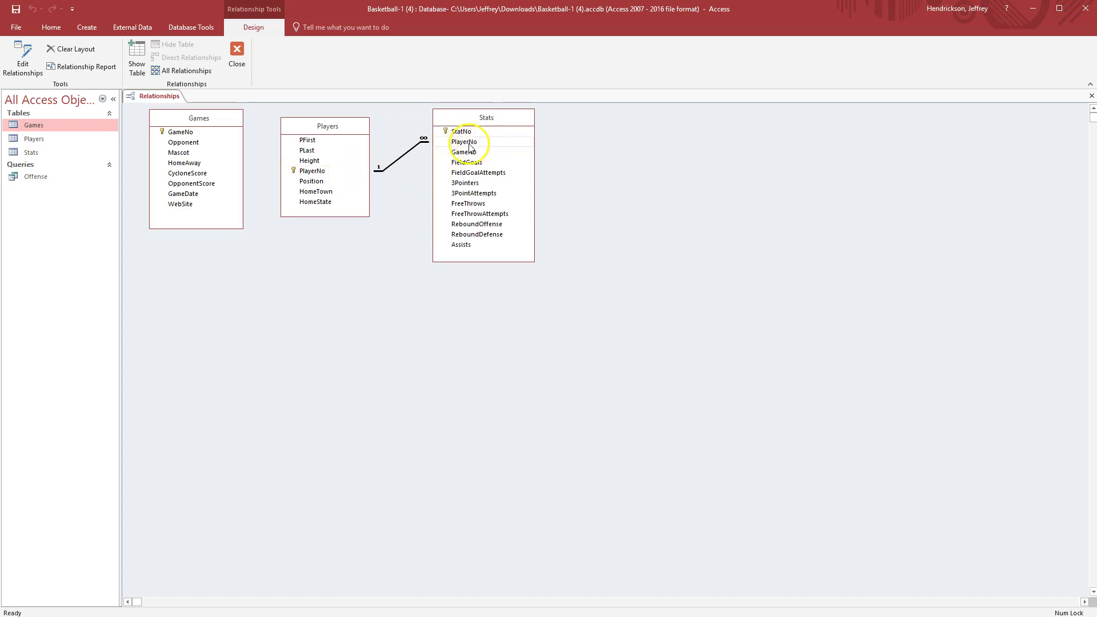
Move the Players box around to the far side of the Stats box, away from Games
{"action": "left_click", "coordinate": [348, 171]}
{"action": "left_click", "coordinate": [321, 249]}
{"action": "left_click", "coordinate": [322, 129]}
{"action": "left_click_drag", "start_coordinate": [322, 133], "coordinate": [461, 284]}
{"action": "left_click", "coordinate": [470, 284]}
{"action": "left_click_drag", "start_coordinate": [467, 283], "coordinate": [623, 142]}
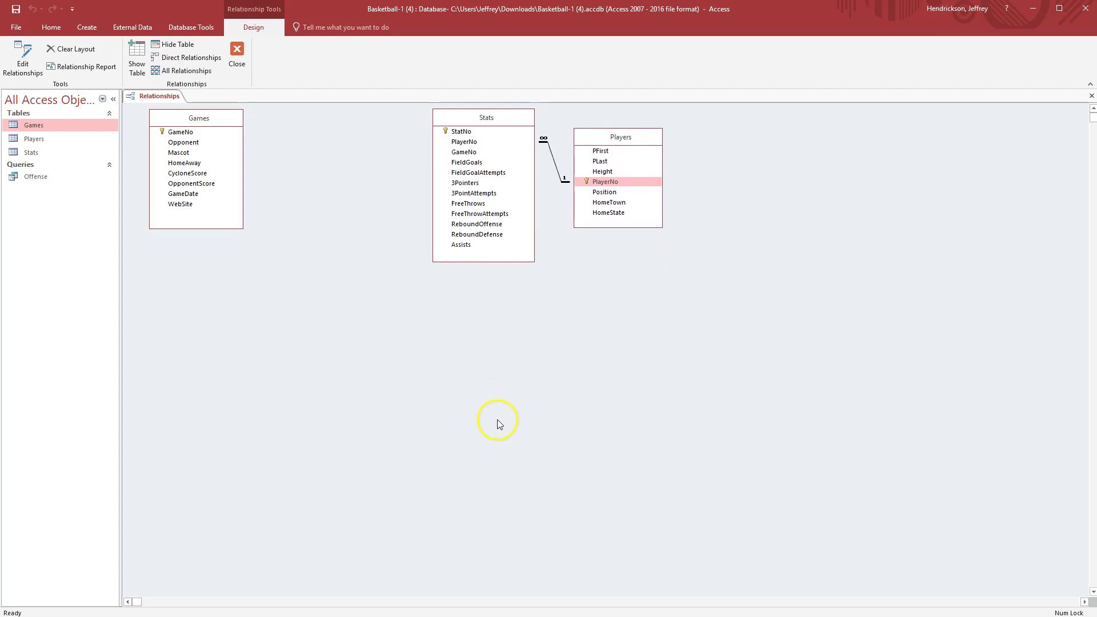
Rearrange the table boxes in a row with Players first, Stats in the middle and Games last
{"action": "left_click_drag", "start_coordinate": [619, 140], "coordinate": [207, 226]}
{"action": "left_click", "coordinate": [236, 149]}
{"action": "left_click_drag", "start_coordinate": [207, 119], "coordinate": [644, 179]}
{"action": "left_click_drag", "start_coordinate": [211, 226], "coordinate": [207, 138]}
{"action": "left_click_drag", "start_coordinate": [474, 123], "coordinate": [344, 137]}
{"action": "left_click_drag", "start_coordinate": [635, 182], "coordinate": [457, 159]}
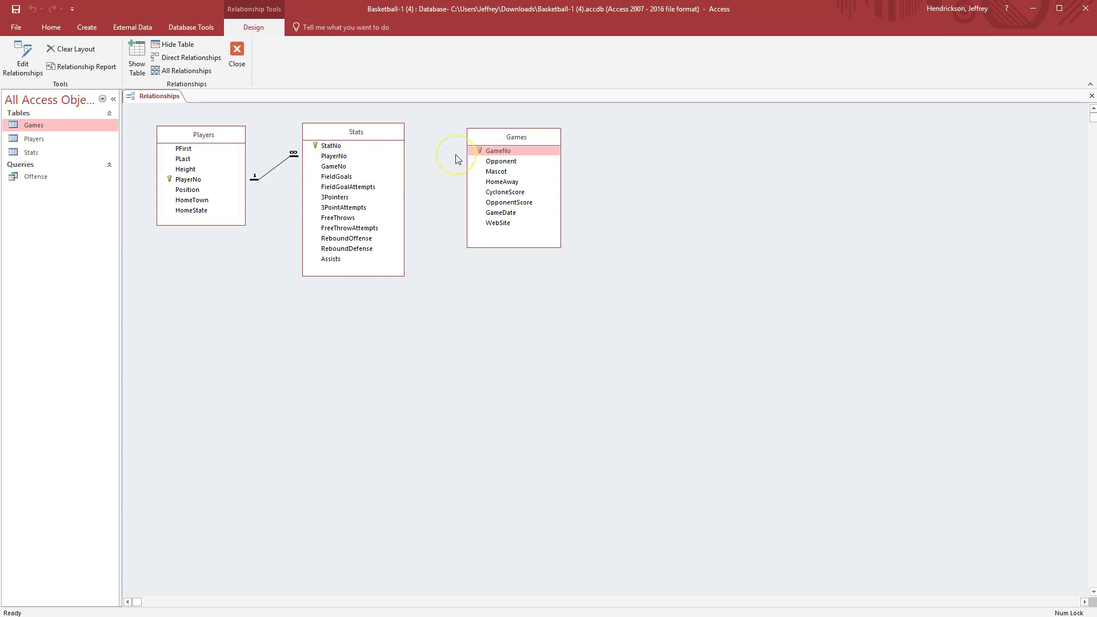
Delete the relationship between Players and Stats
{"action": "left_click", "coordinate": [197, 183]}
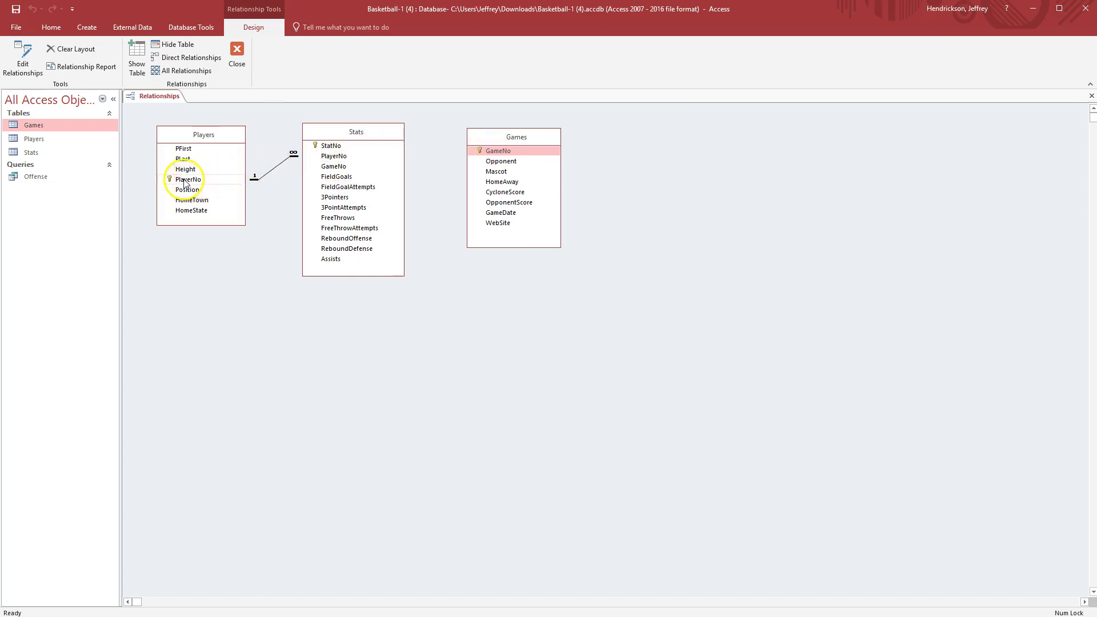
{"action": "left_click_drag", "start_coordinate": [210, 181], "coordinate": [280, 164]}
{"action": "left_click", "coordinate": [277, 170]}
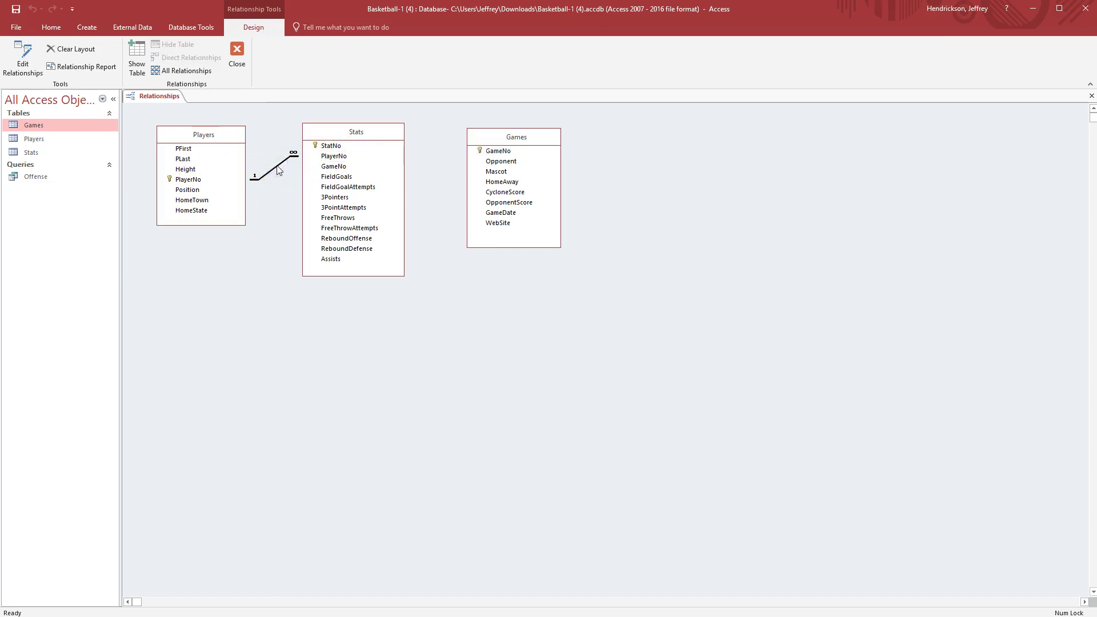
{"action": "key", "text": "Delete"}
{"action": "left_click", "coordinate": [606, 347]}
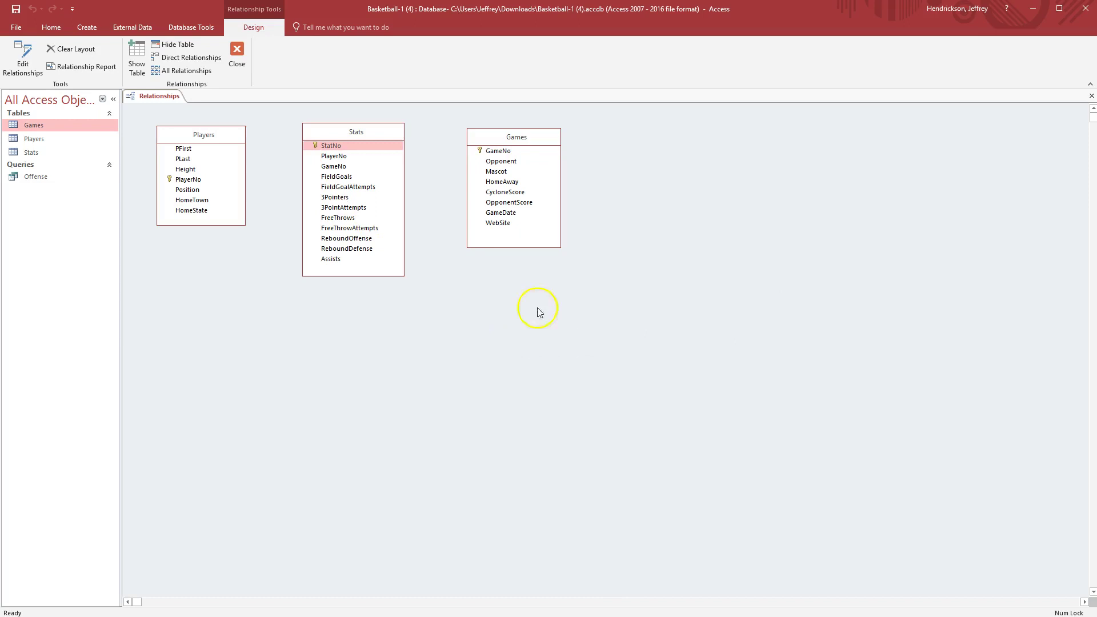
Relate PlayerNo in Stats to PlayerNo in Players, enforcing referential integrity with cascade update of related fields and cascade delete of related records
{"action": "left_click", "coordinate": [330, 158]}
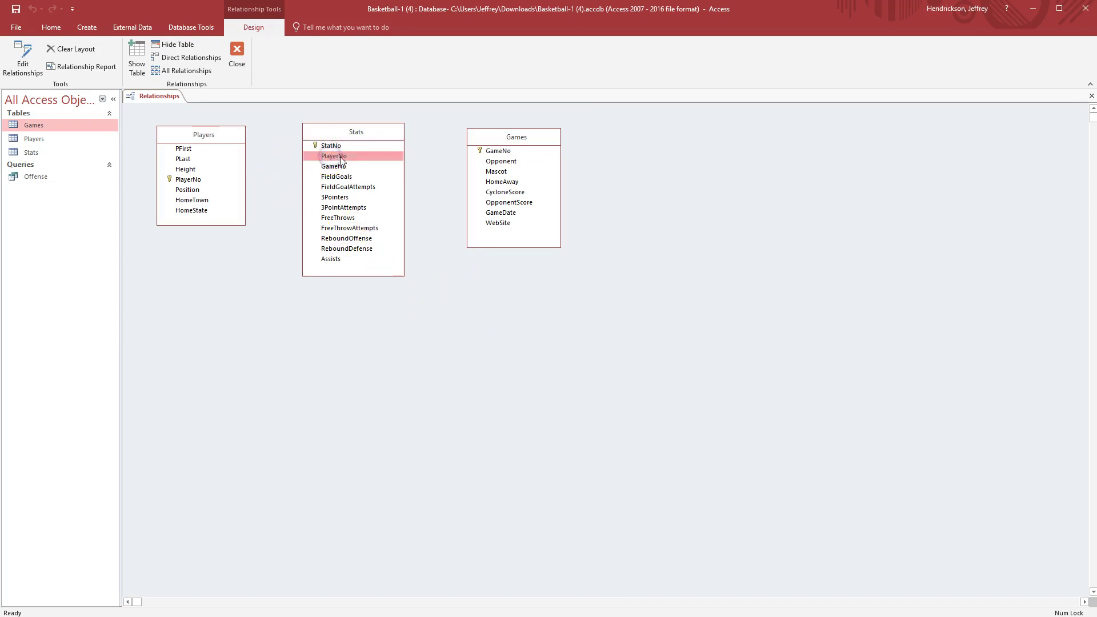
{"action": "left_click_drag", "start_coordinate": [327, 161], "coordinate": [195, 181]}
{"action": "left_click", "coordinate": [461, 244]}
{"action": "left_click", "coordinate": [461, 257]}
{"action": "left_click", "coordinate": [461, 270]}
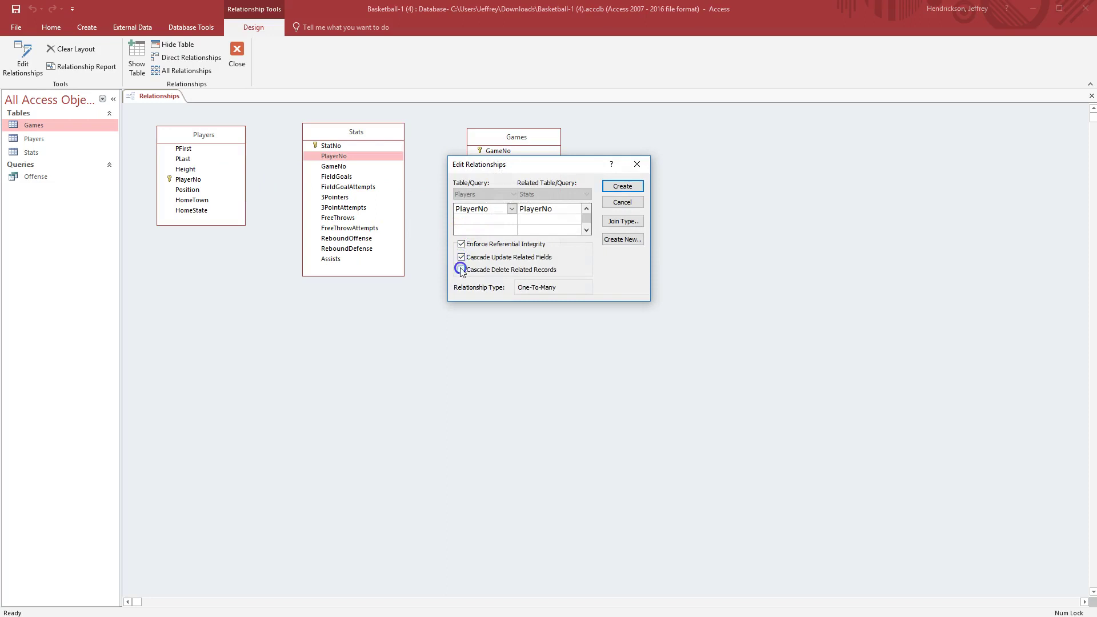
{"action": "left_click", "coordinate": [623, 186]}
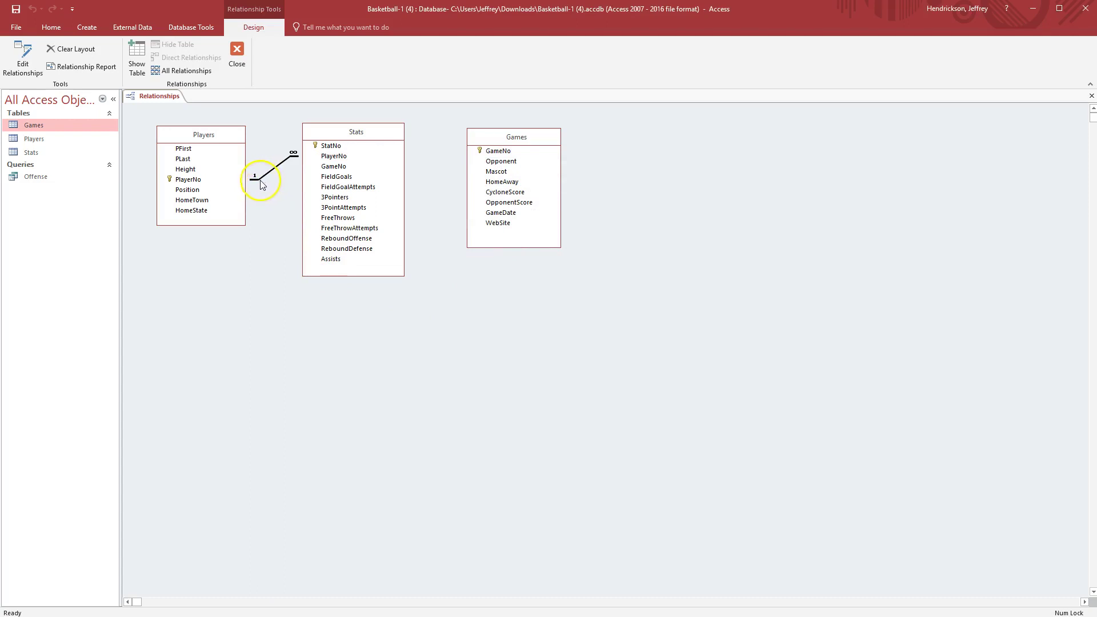
{"action": "left_click", "coordinate": [271, 199]}
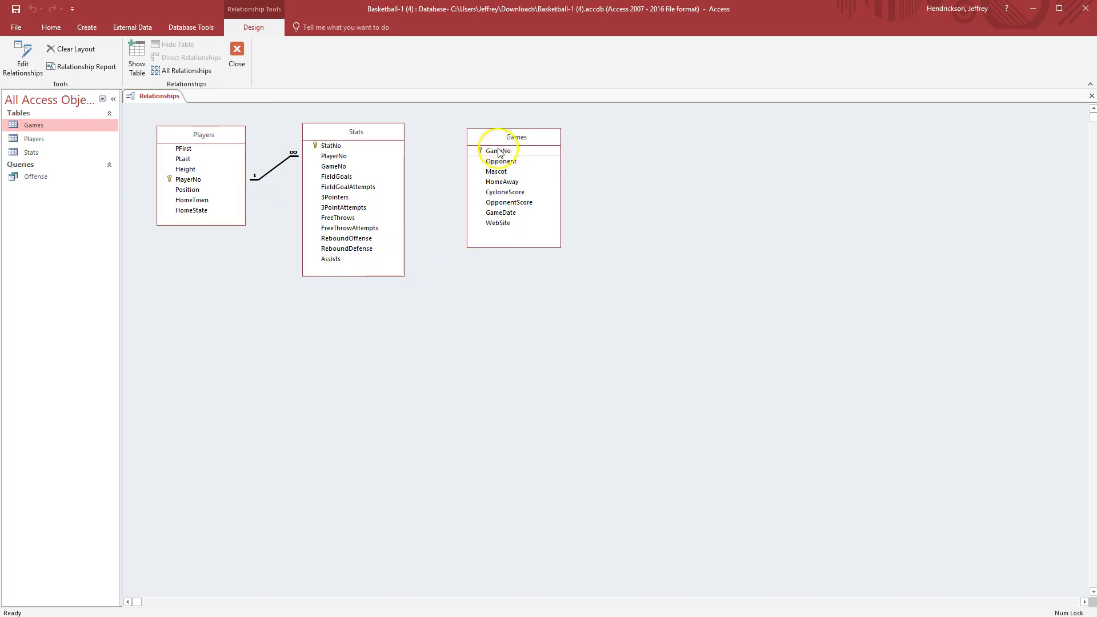
Relate GameNo in Games to GameNo in Stats, enforcing referential integrity with cascade update of related fields and cascade delete of related records
{"action": "left_click_drag", "start_coordinate": [498, 152], "coordinate": [343, 167]}
{"action": "left_click", "coordinate": [462, 244]}
{"action": "left_click", "coordinate": [461, 258]}
{"action": "left_click", "coordinate": [462, 270]}
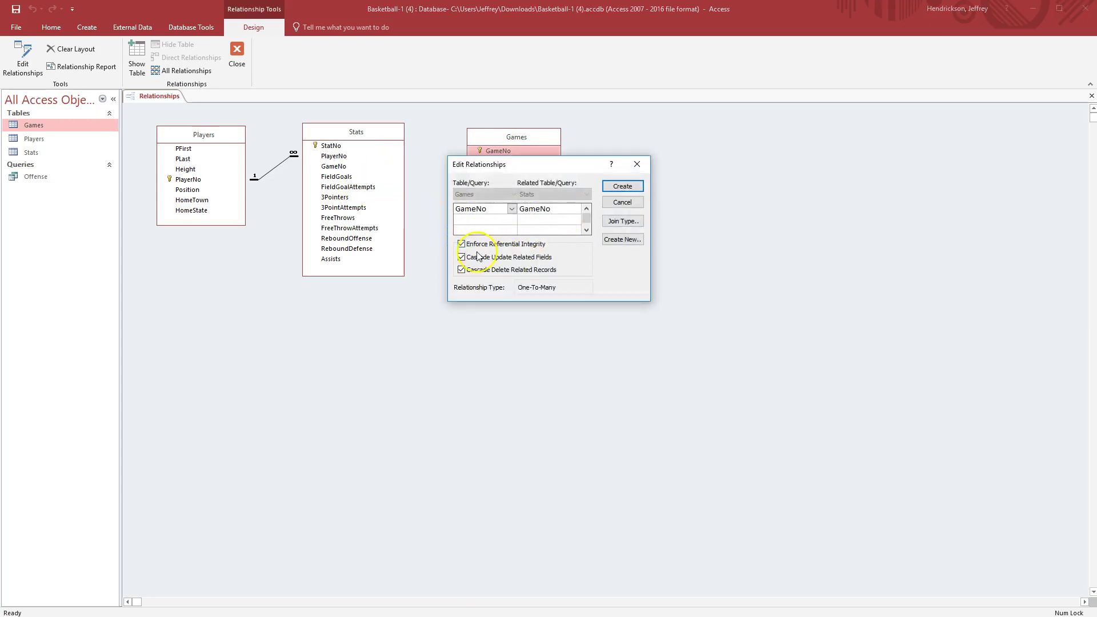
{"action": "left_click", "coordinate": [621, 187]}
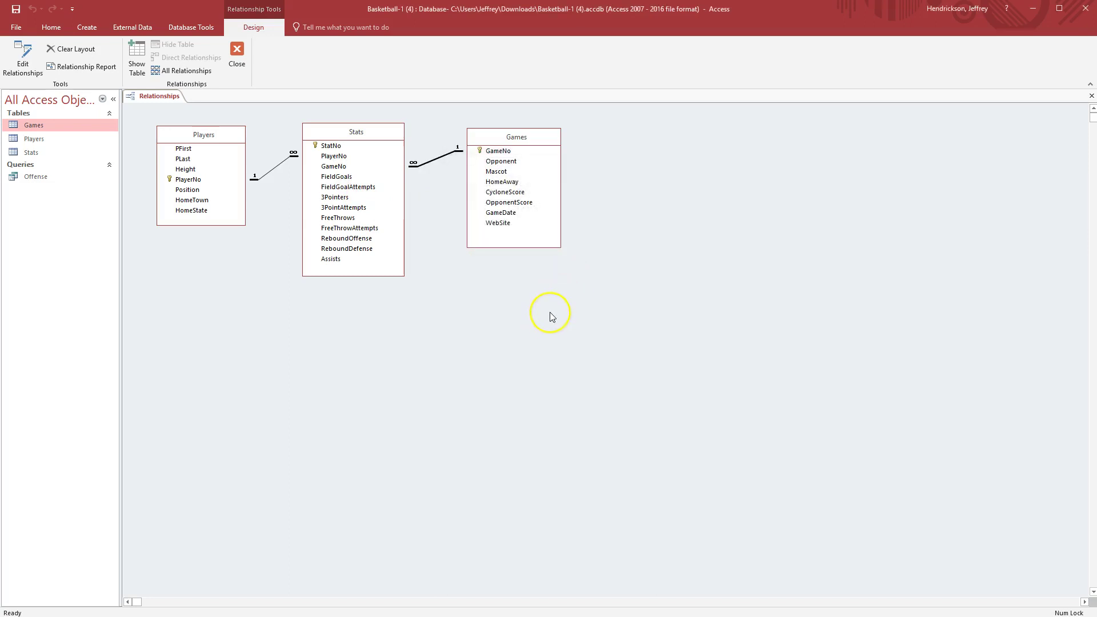
Shift the Stats and Games boxes slightly closer to Players, and close the relationships layout with its changes saved
{"action": "left_click_drag", "start_coordinate": [519, 144], "coordinate": [508, 140]}
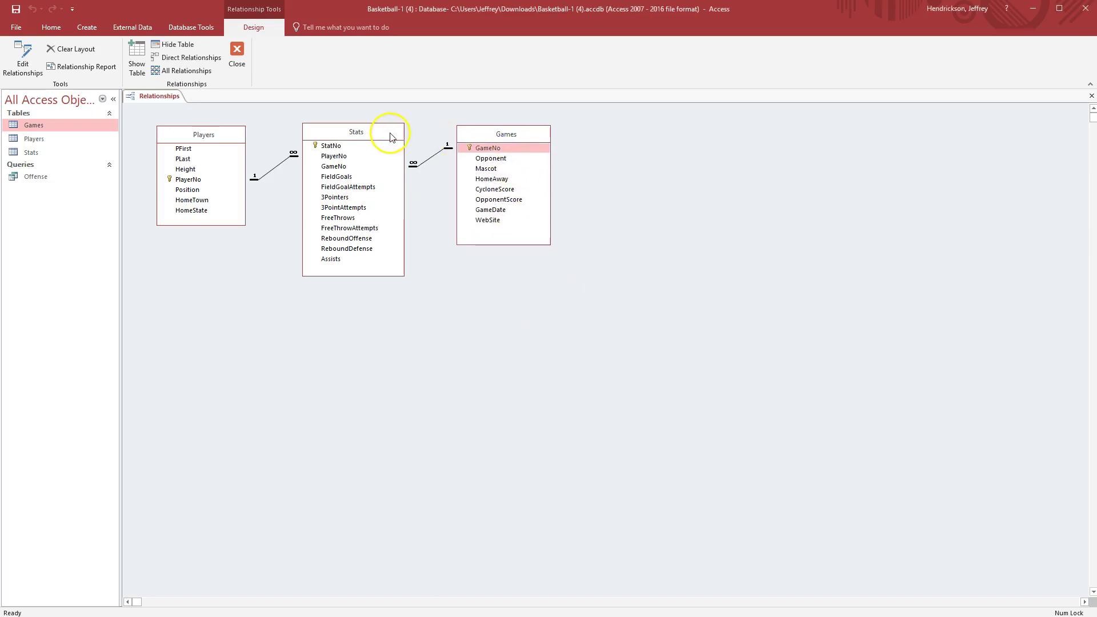
{"action": "left_click_drag", "start_coordinate": [388, 135], "coordinate": [385, 134]}
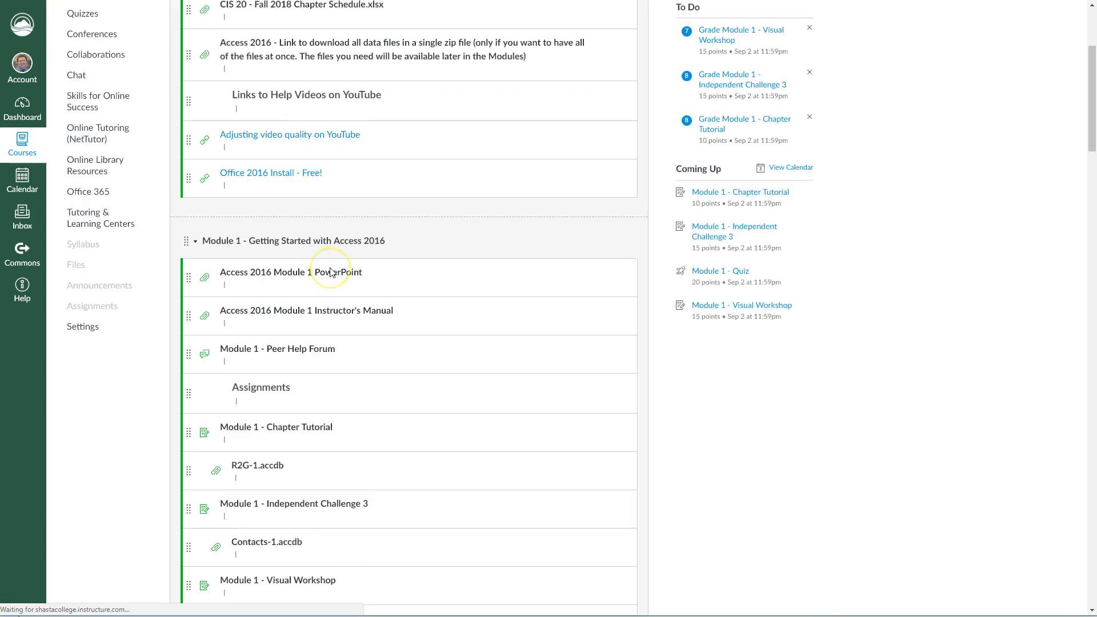
{"action": "scroll", "coordinate": [330, 272], "scroll_direction": "down", "scroll_amount": 1}
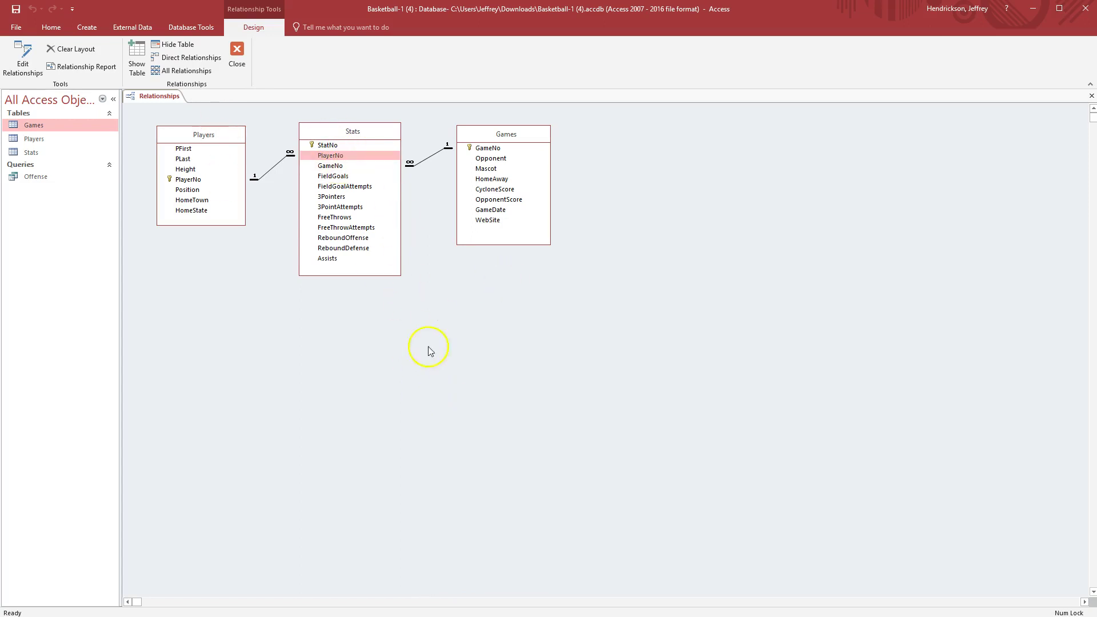
{"action": "left_click_drag", "start_coordinate": [358, 129], "coordinate": [354, 127]}
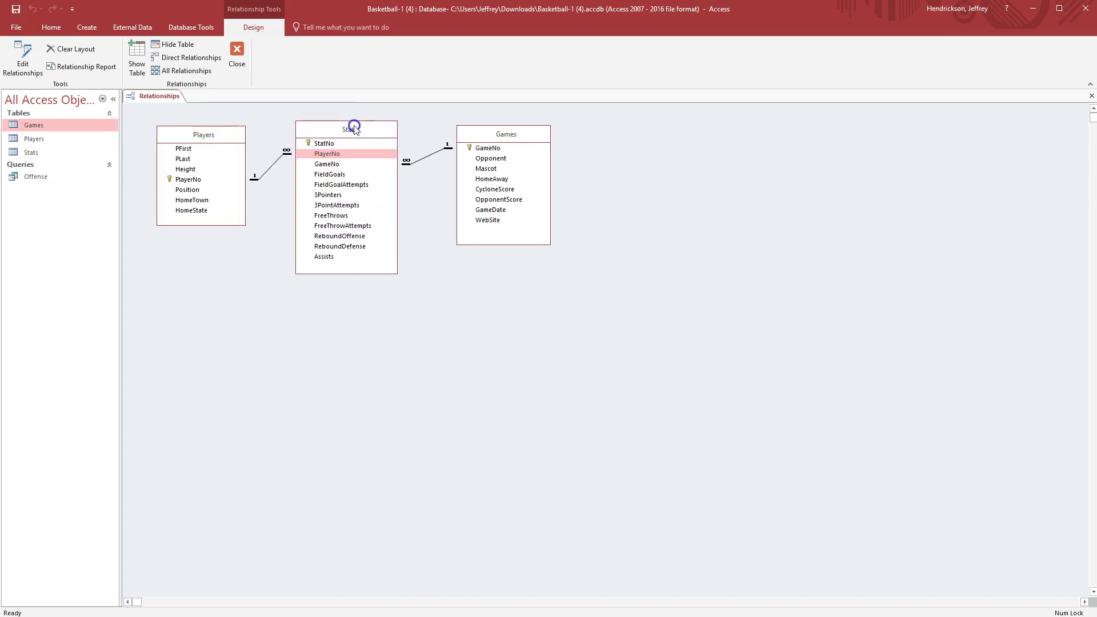
{"action": "mouse_move", "coordinate": [486, 138]}
{"action": "left_mouse_down"}
{"action": "mouse_move", "coordinate": [389, 167]}
{"action": "mouse_move", "coordinate": [363, 222]}
{"action": "mouse_move", "coordinate": [262, 228]}
{"action": "mouse_move", "coordinate": [254, 247]}
{"action": "mouse_move", "coordinate": [588, 201]}
{"action": "mouse_move", "coordinate": [558, 154]}
{"action": "mouse_move", "coordinate": [500, 138]}
{"action": "left_mouse_up"}
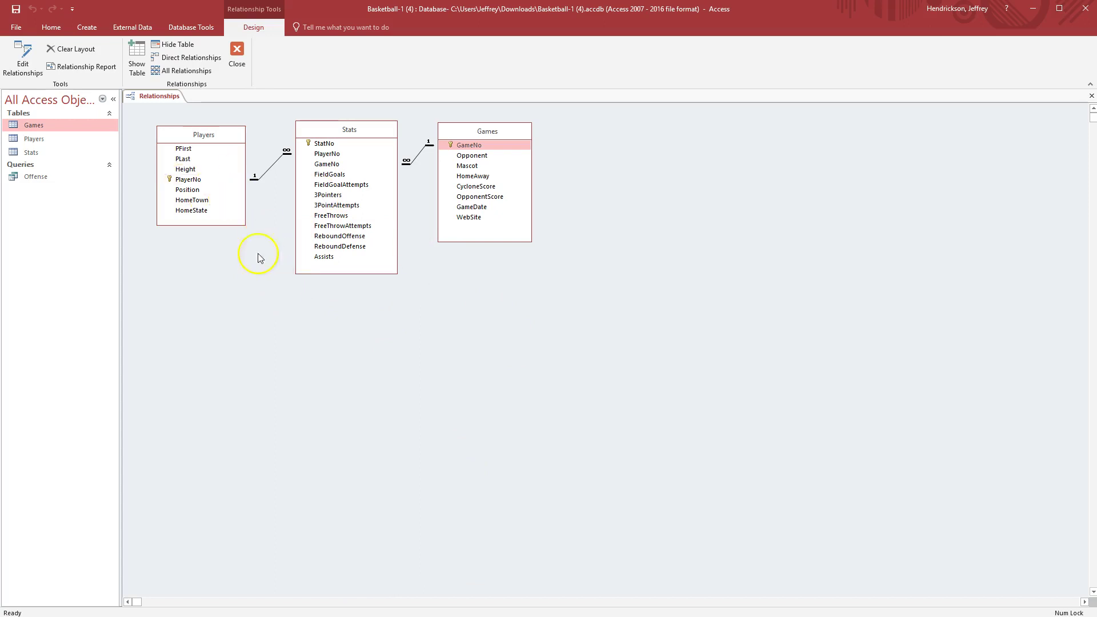
{"action": "left_click", "coordinate": [236, 56]}
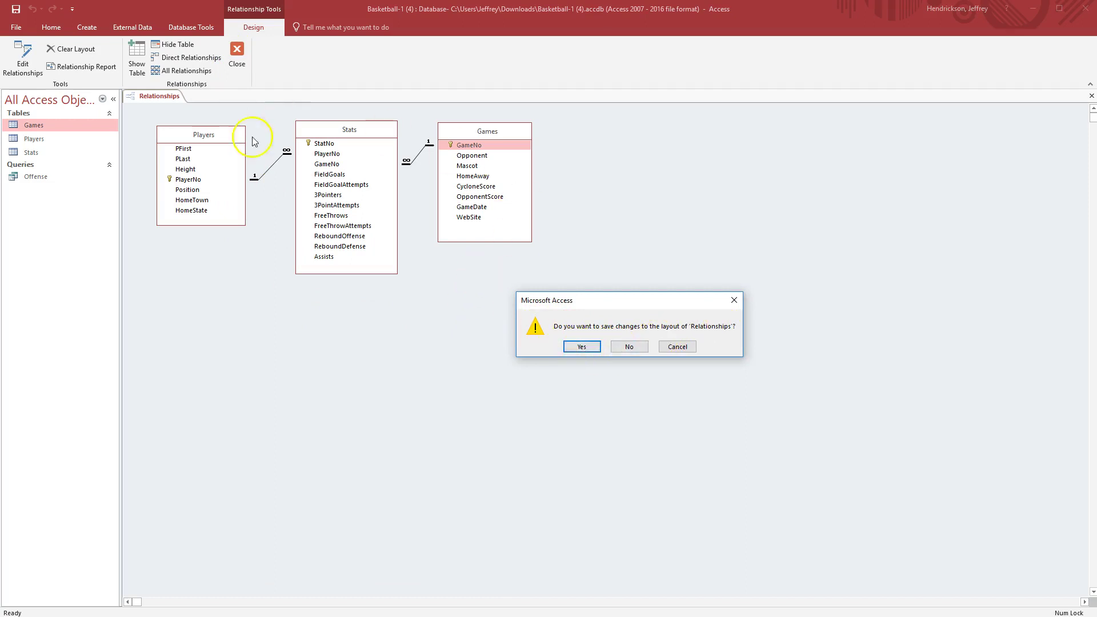
{"action": "left_click", "coordinate": [582, 346]}
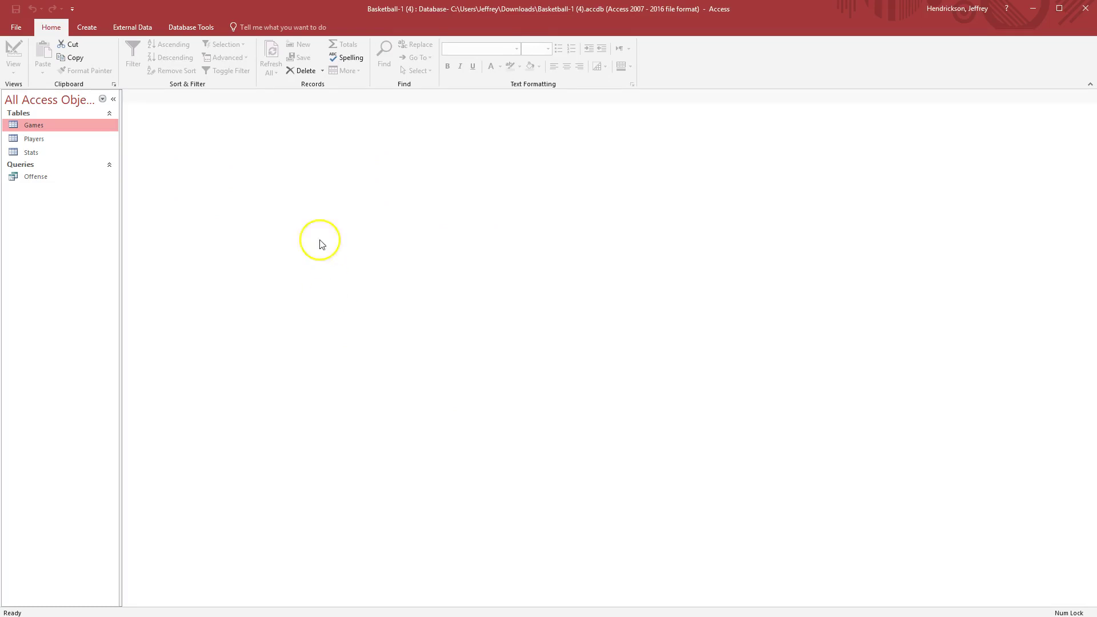
Reopen the relationships layout and reposition the Games box slightly lower beside Stats, saving the change on closing
{"action": "left_click", "coordinate": [192, 27]}
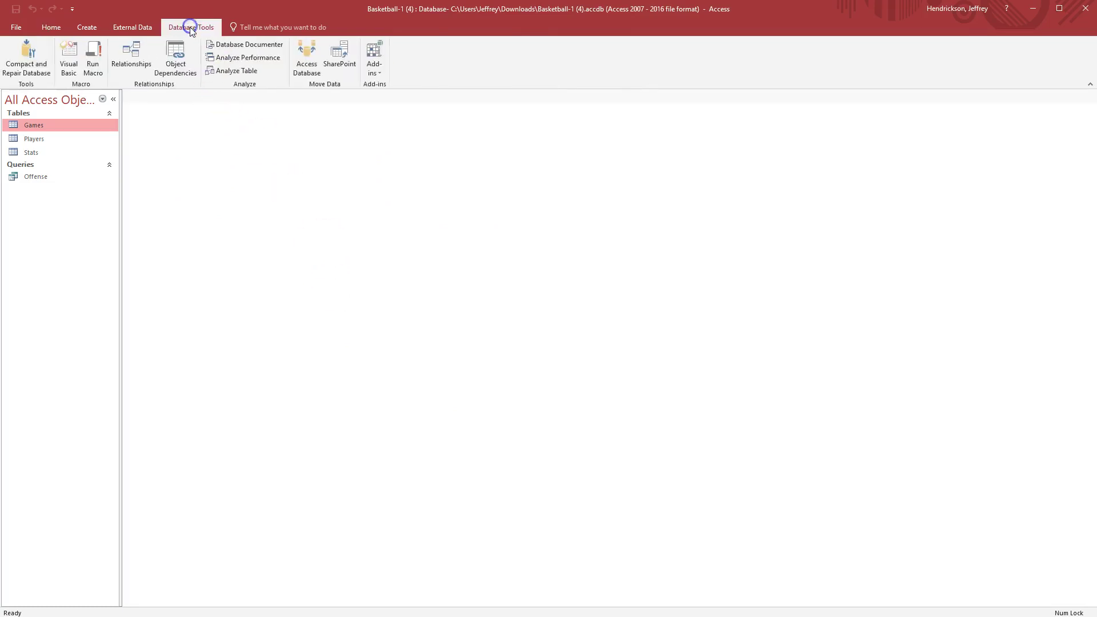
{"action": "left_click", "coordinate": [136, 55]}
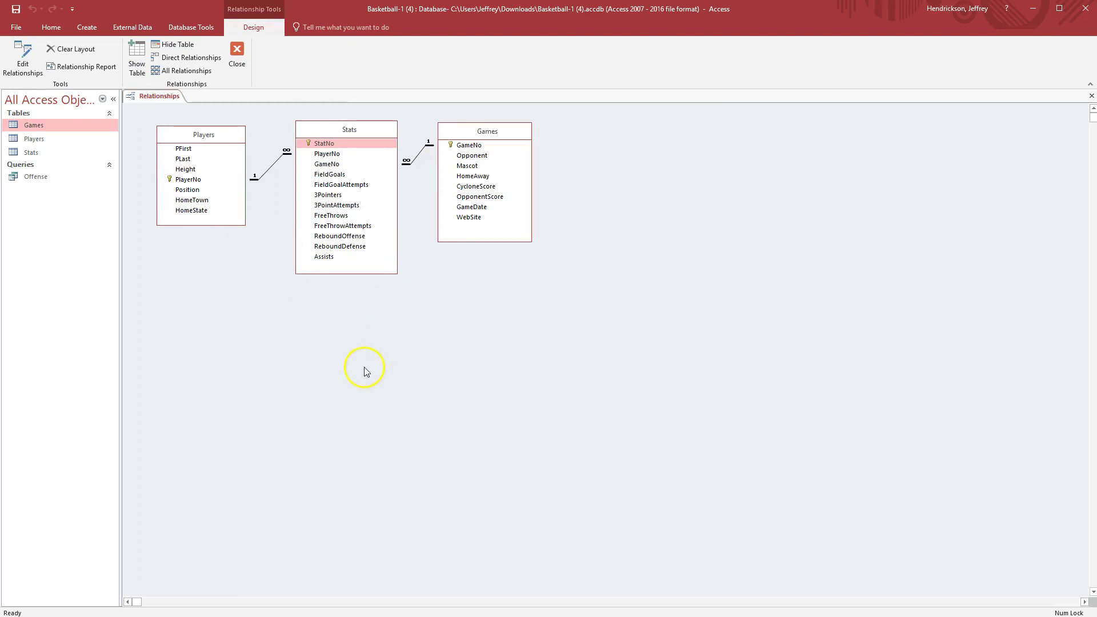
{"action": "left_click_drag", "start_coordinate": [486, 132], "coordinate": [269, 264]}
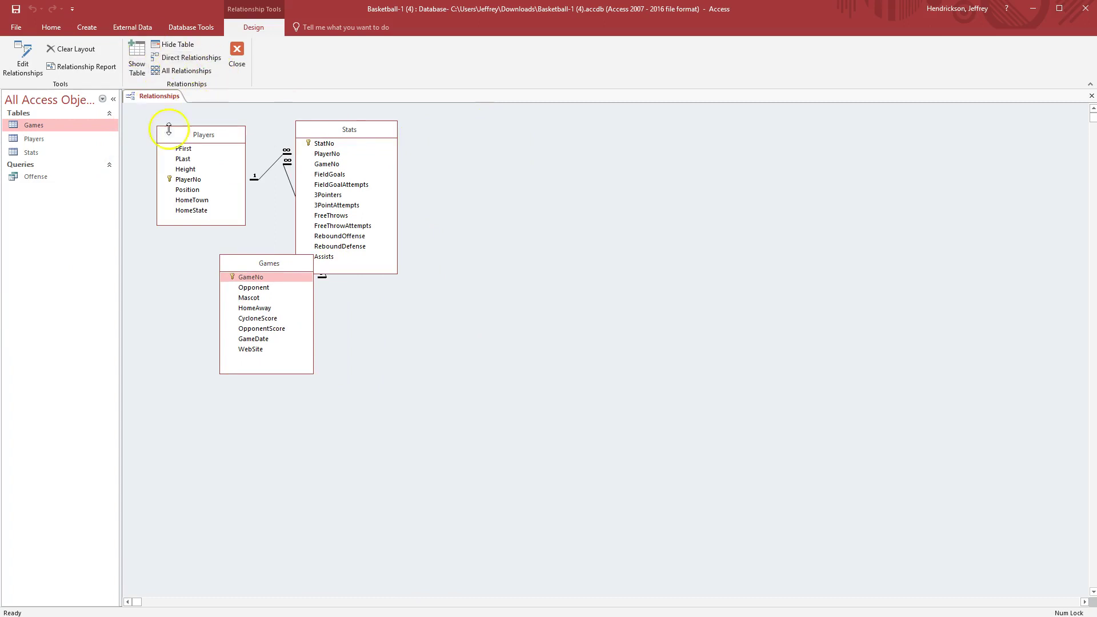
{"action": "left_click_drag", "start_coordinate": [263, 267], "coordinate": [495, 172]}
{"action": "left_click", "coordinate": [238, 53]}
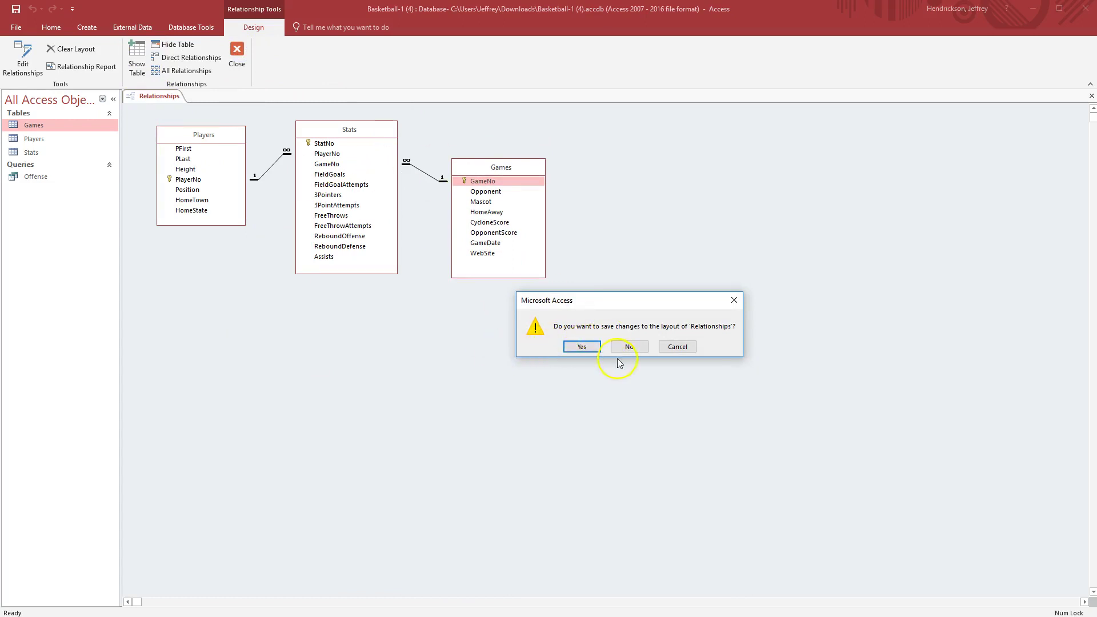
{"action": "left_click", "coordinate": [582, 346]}
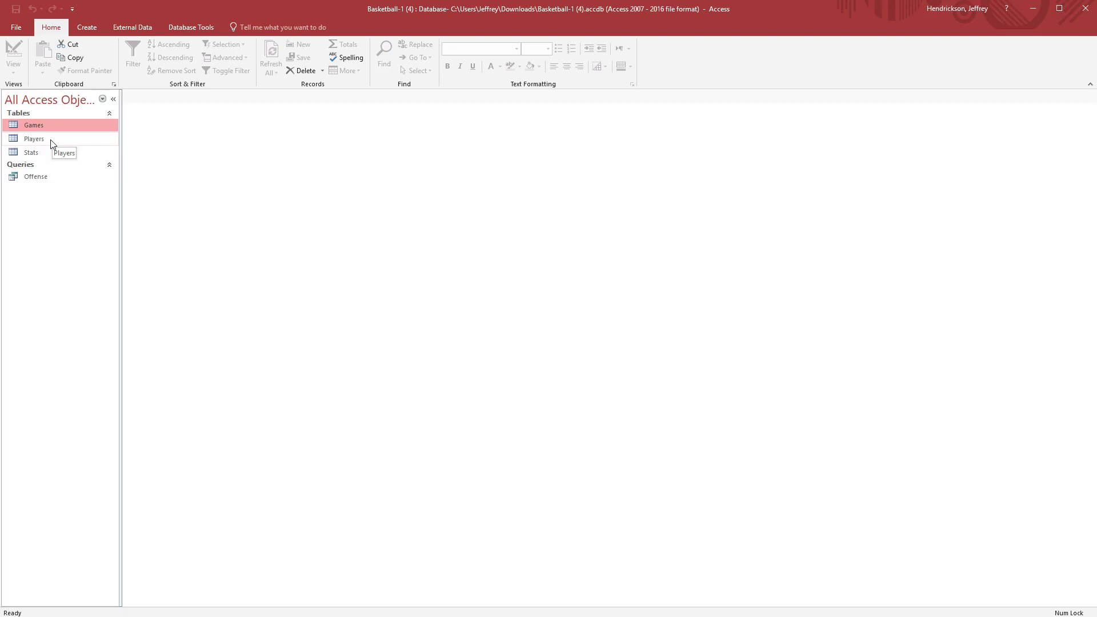
Open the Players table and examine the related stats of PlayerNo 4 and PlayerNo 5 in their subdatasheets
{"action": "double_click", "coordinate": [50, 139]}
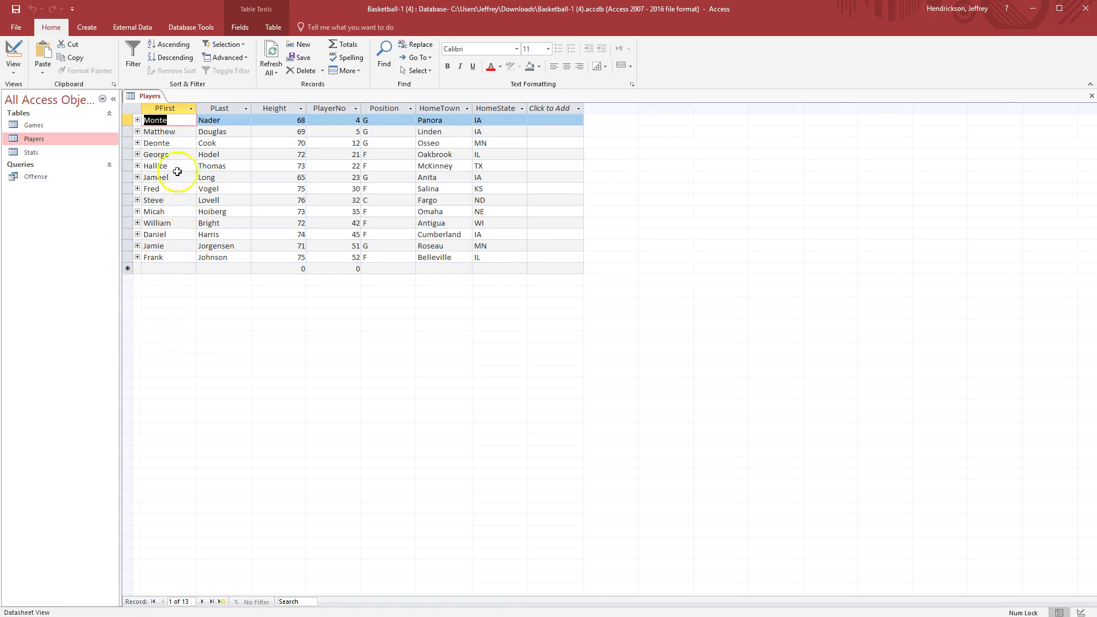
{"action": "left_click", "coordinate": [137, 120]}
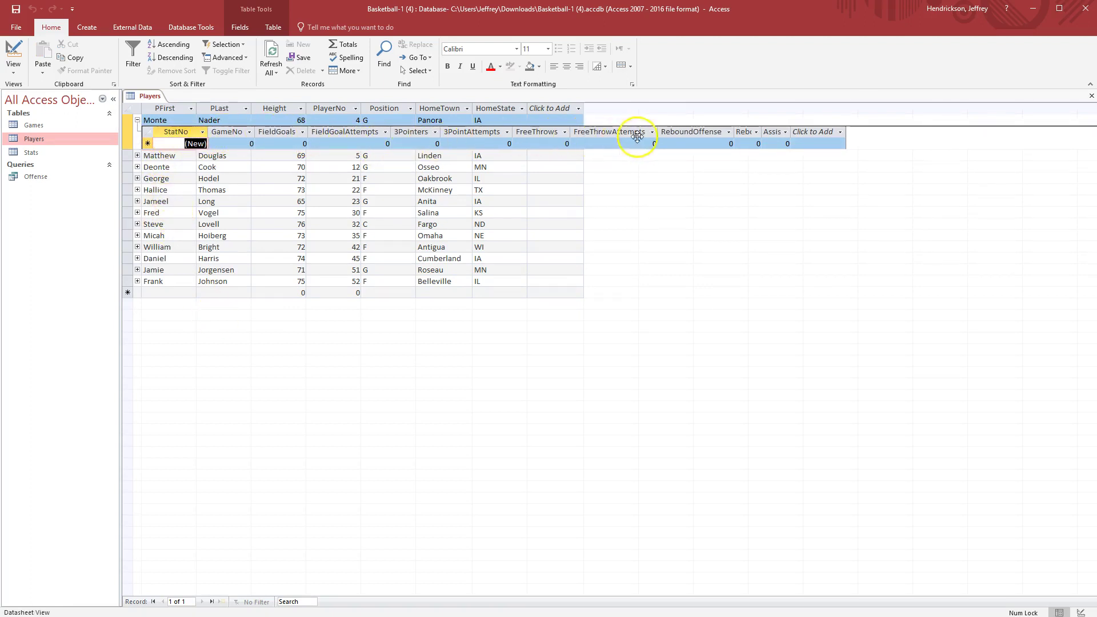
{"action": "left_click", "coordinate": [137, 120]}
{"action": "left_click", "coordinate": [137, 131]}
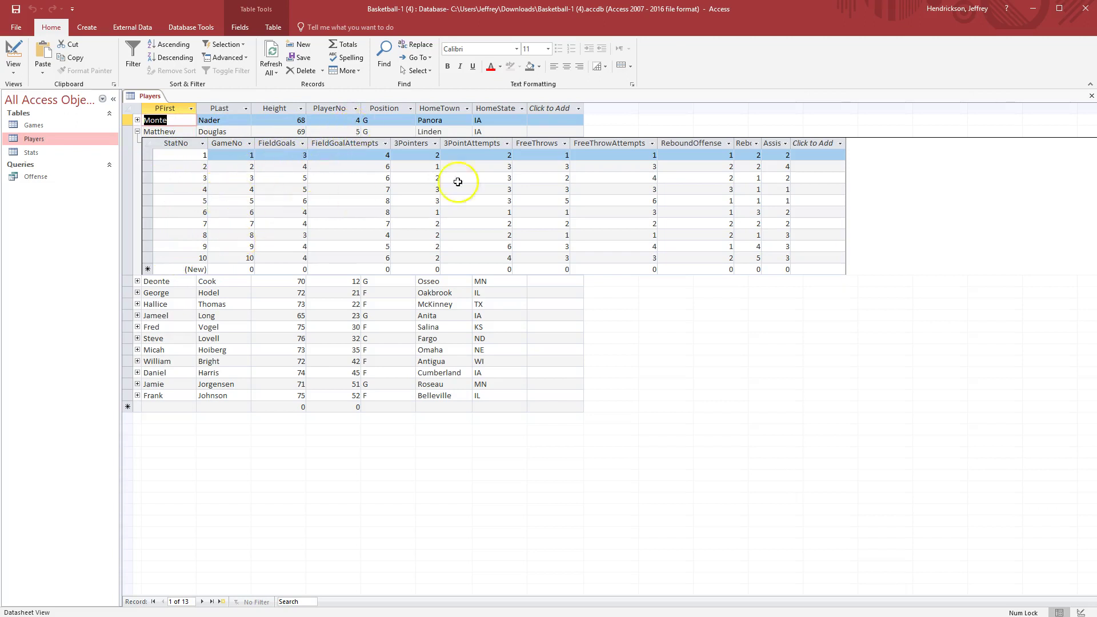
View the records of the Stats table, and return to Players to collapse the subdatasheet of PlayerNo 5
{"action": "left_click", "coordinate": [24, 152]}
{"action": "double_click", "coordinate": [24, 152]}
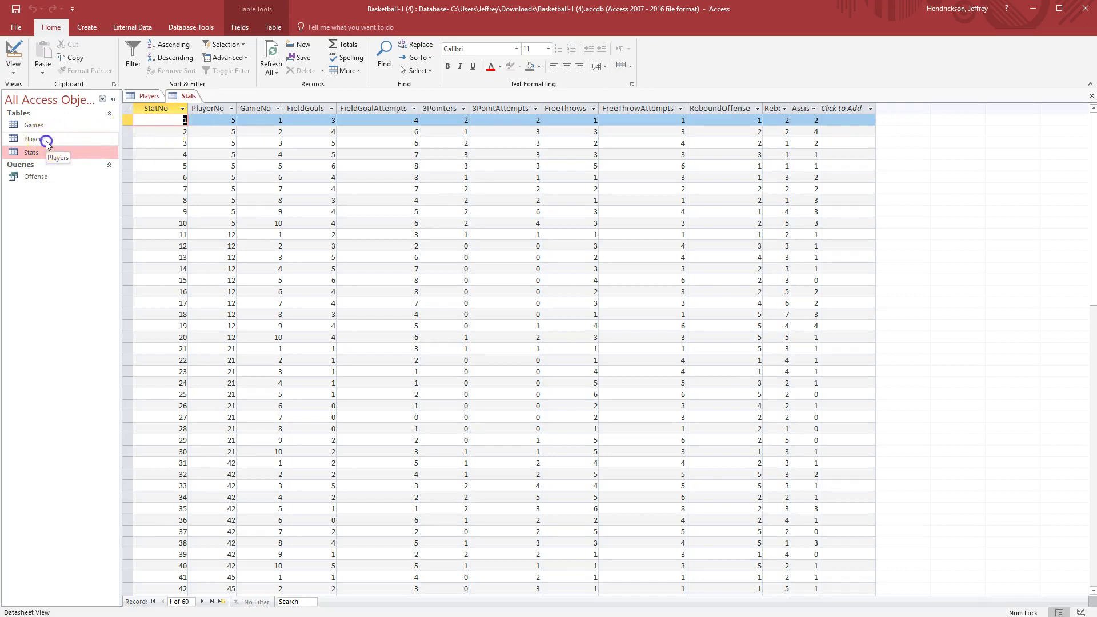
{"action": "left_click", "coordinate": [148, 96]}
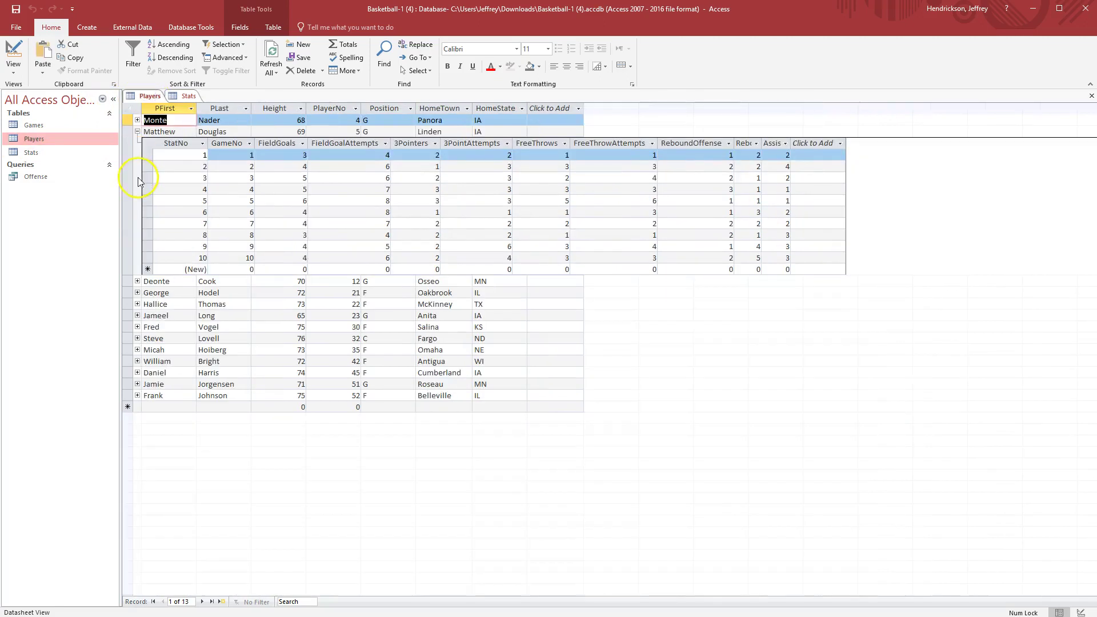
{"action": "left_click", "coordinate": [137, 131]}
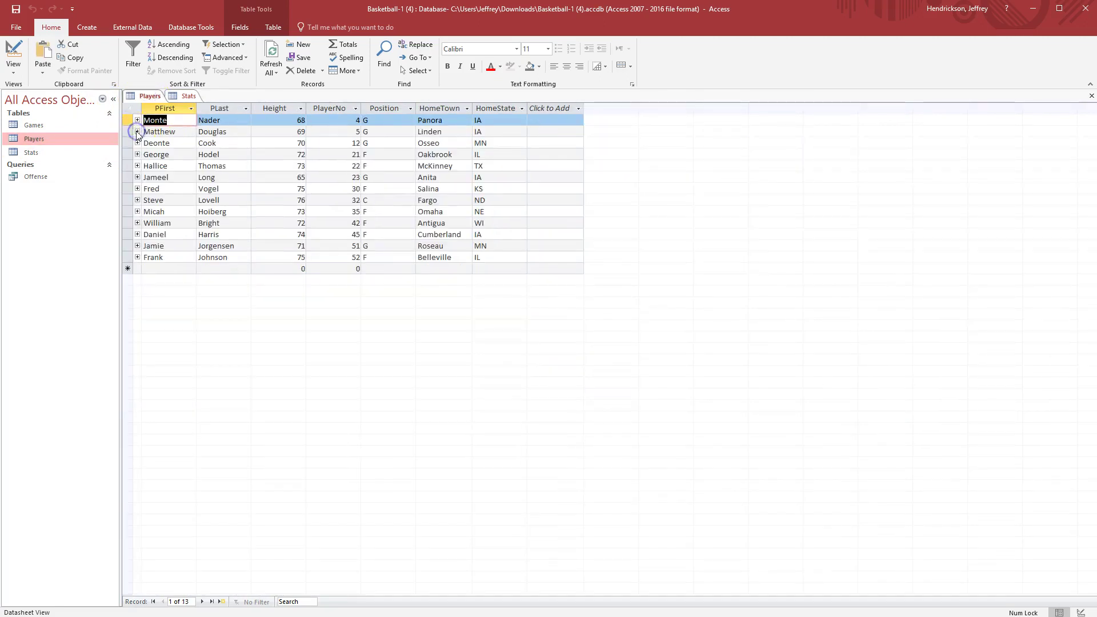
Set the PlayerNo of the second record in the Players table to 15, checking PlayerNo in Stats before the edit
{"action": "left_click", "coordinate": [350, 132]}
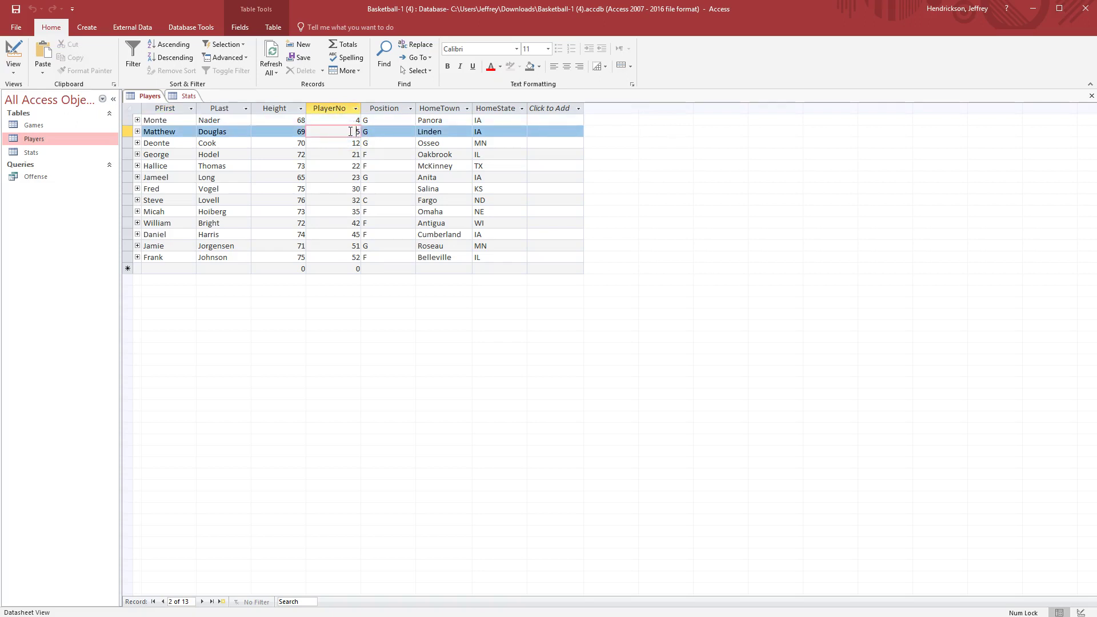
{"action": "left_click", "coordinate": [188, 97]}
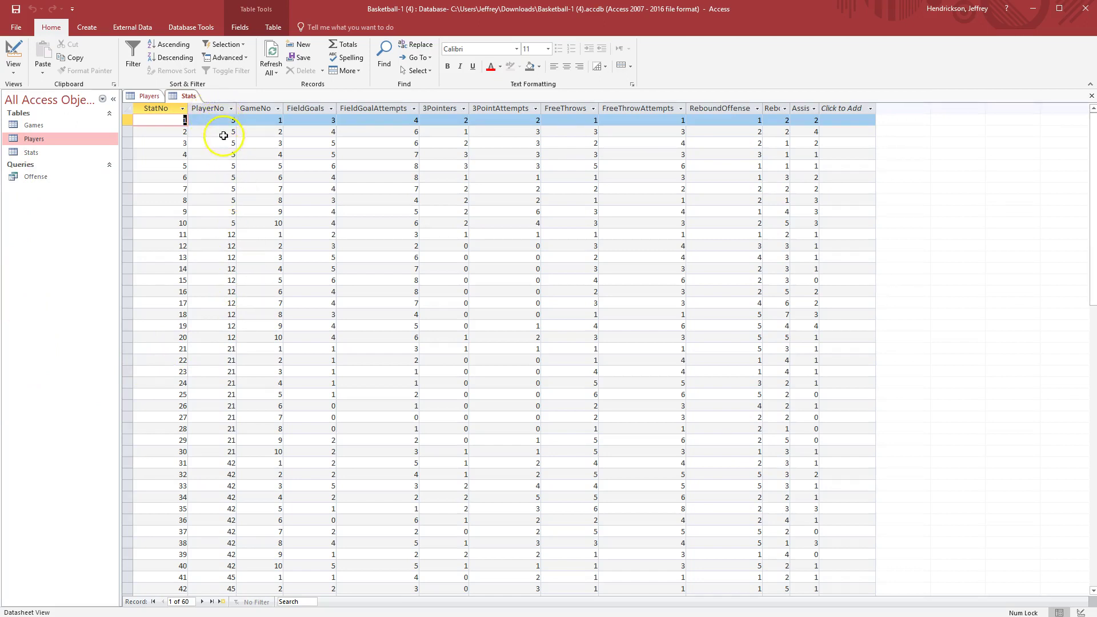
{"action": "left_click", "coordinate": [149, 95]}
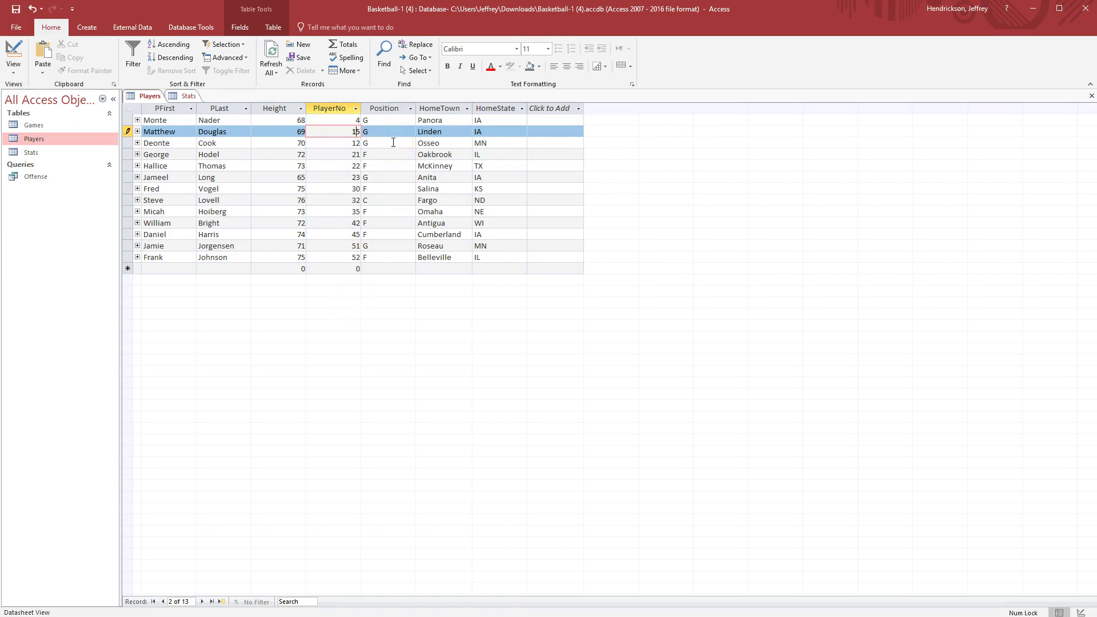
{"action": "key", "text": "Tab"}
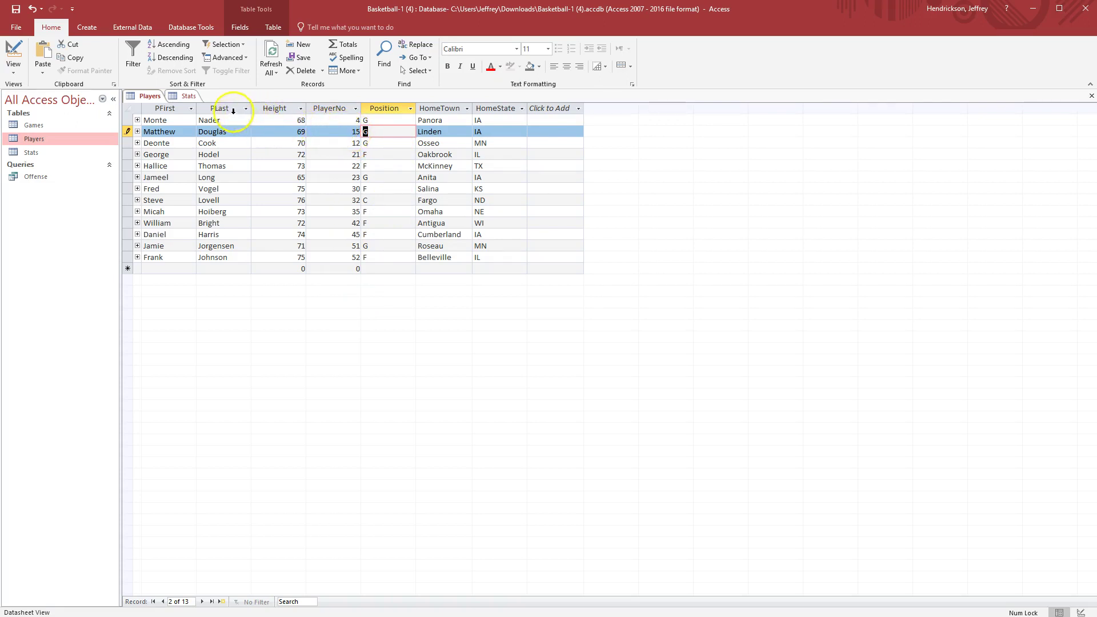
Save the edited Players record, comparing the PlayerNo values in the Stats table before and after saving
{"action": "left_click", "coordinate": [183, 99]}
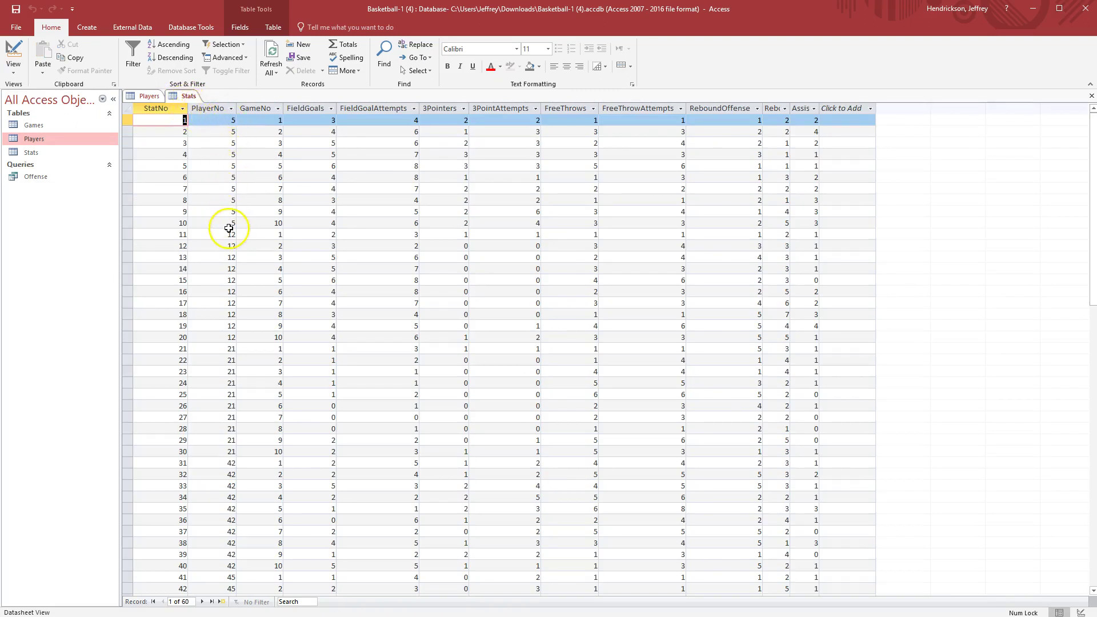
{"action": "left_click", "coordinate": [150, 96]}
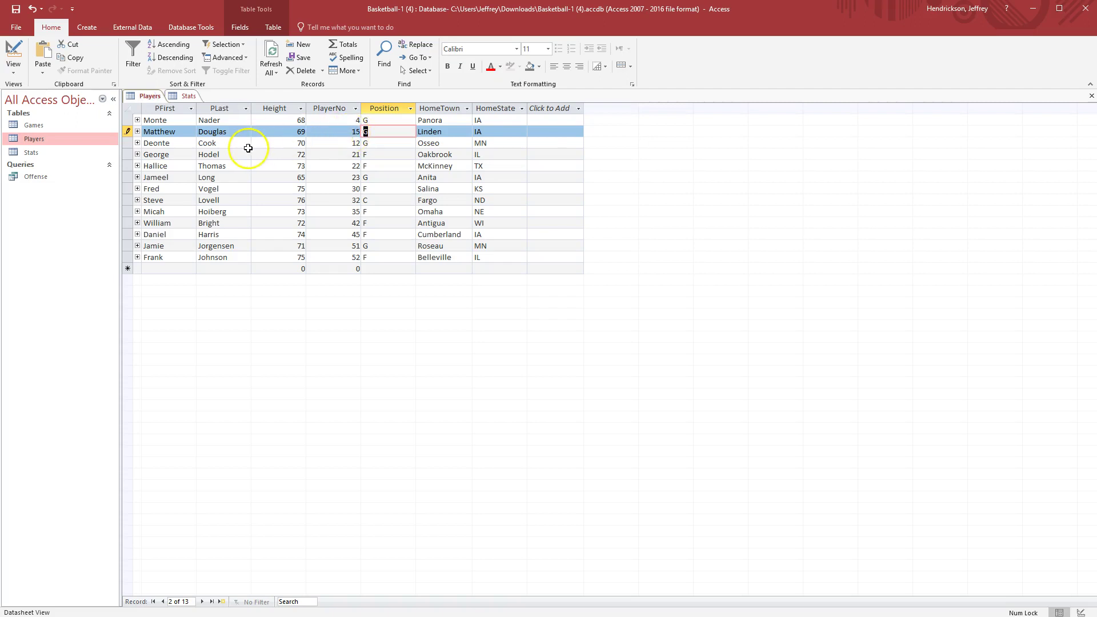
{"action": "right_click", "coordinate": [147, 96]}
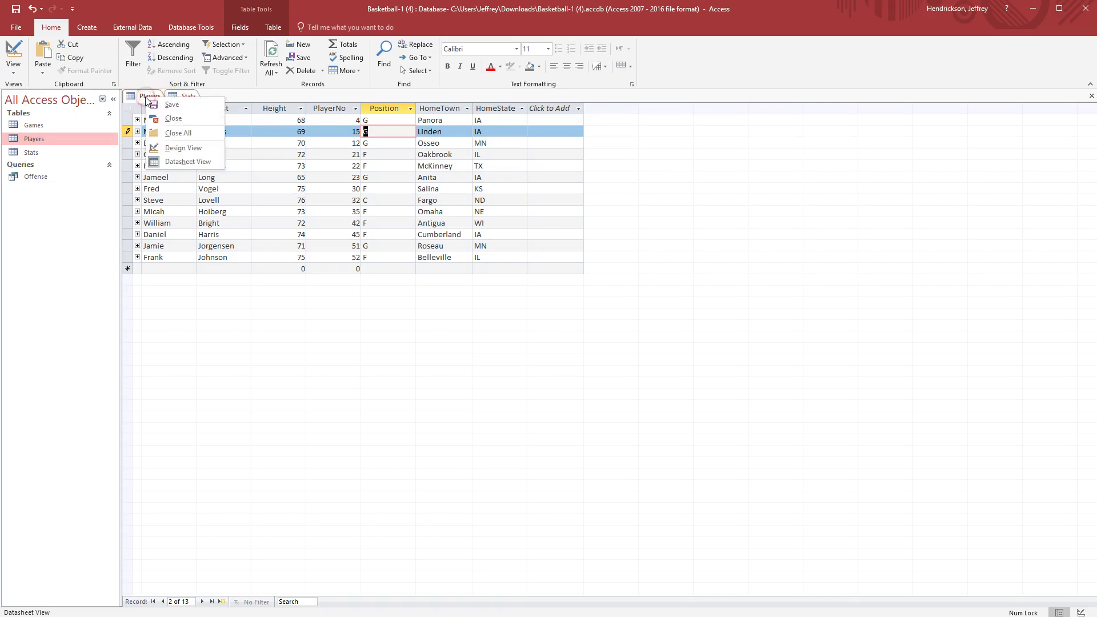
{"action": "left_click", "coordinate": [240, 311]}
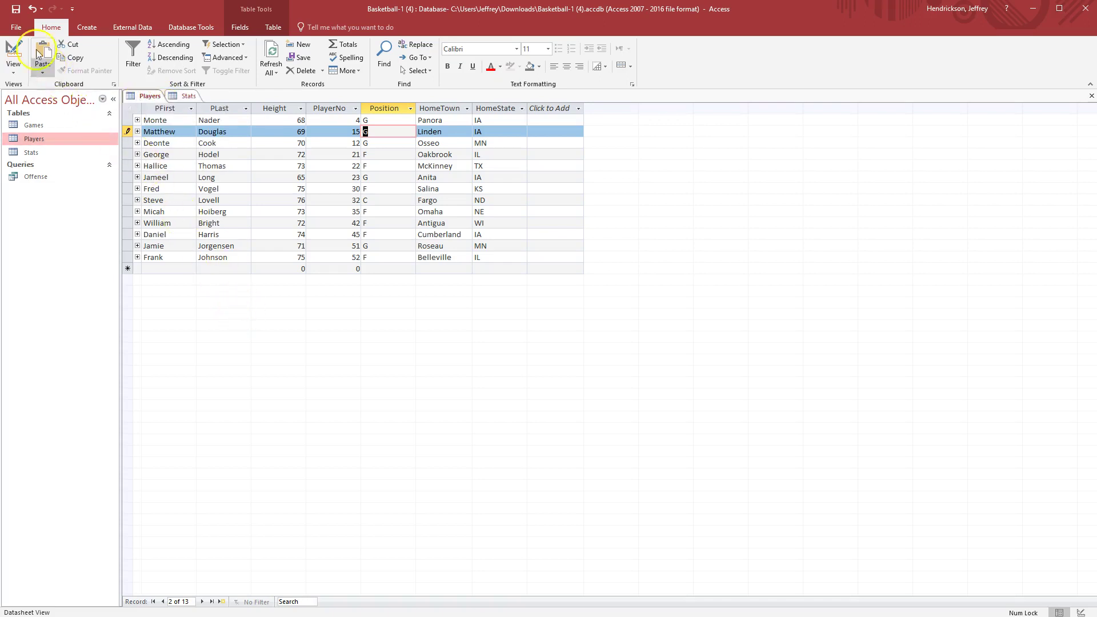
{"action": "left_click", "coordinate": [15, 9]}
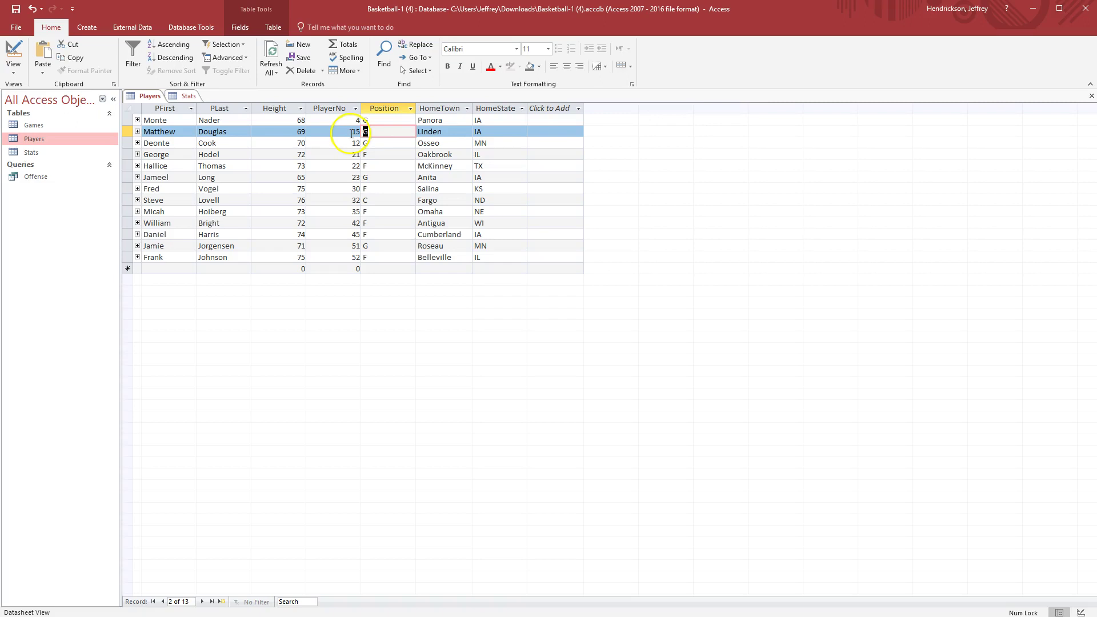
{"action": "left_click", "coordinate": [181, 96]}
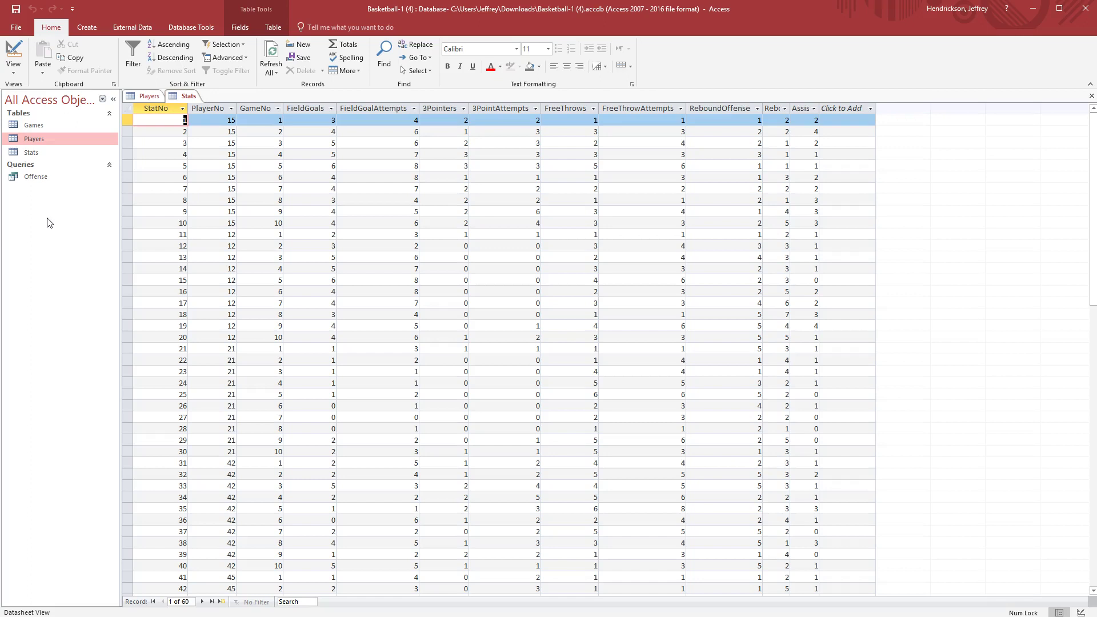
{"action": "left_click", "coordinate": [52, 238]}
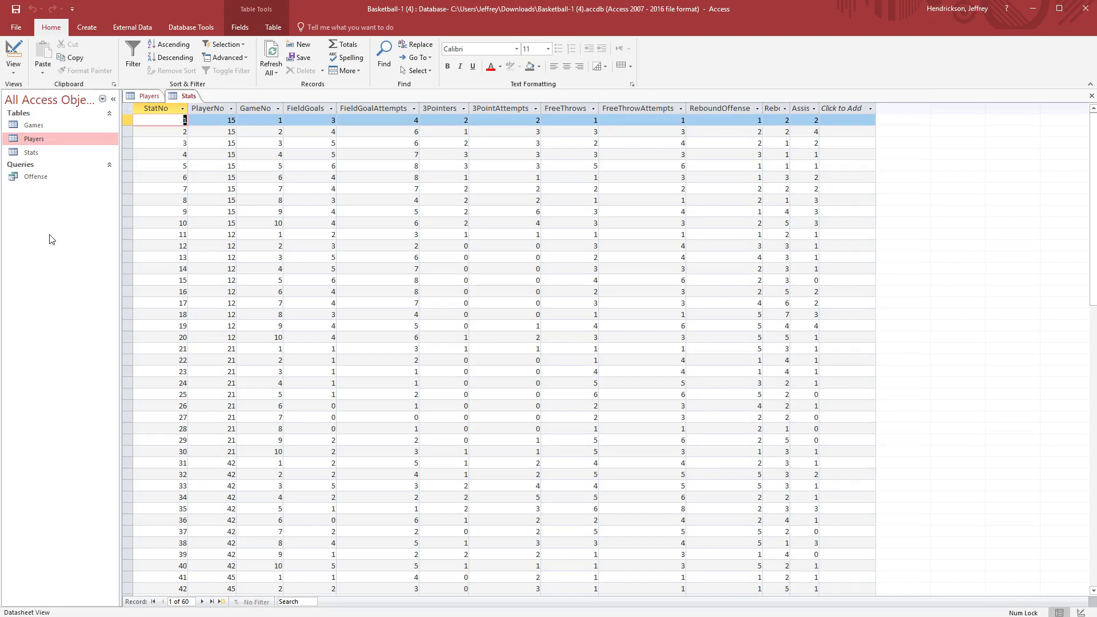